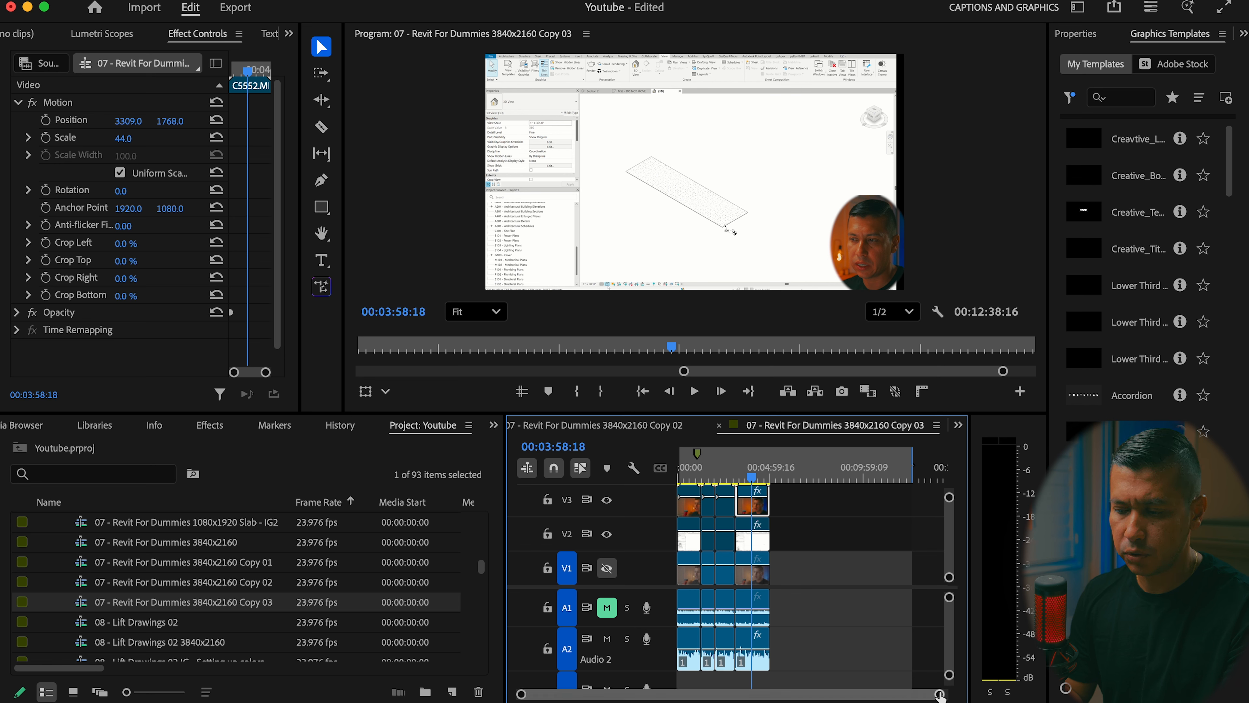
Move the playhead to 00:04:40:07 in the sequence and hide the V2 video track
key("=")
key("=")
key("=")
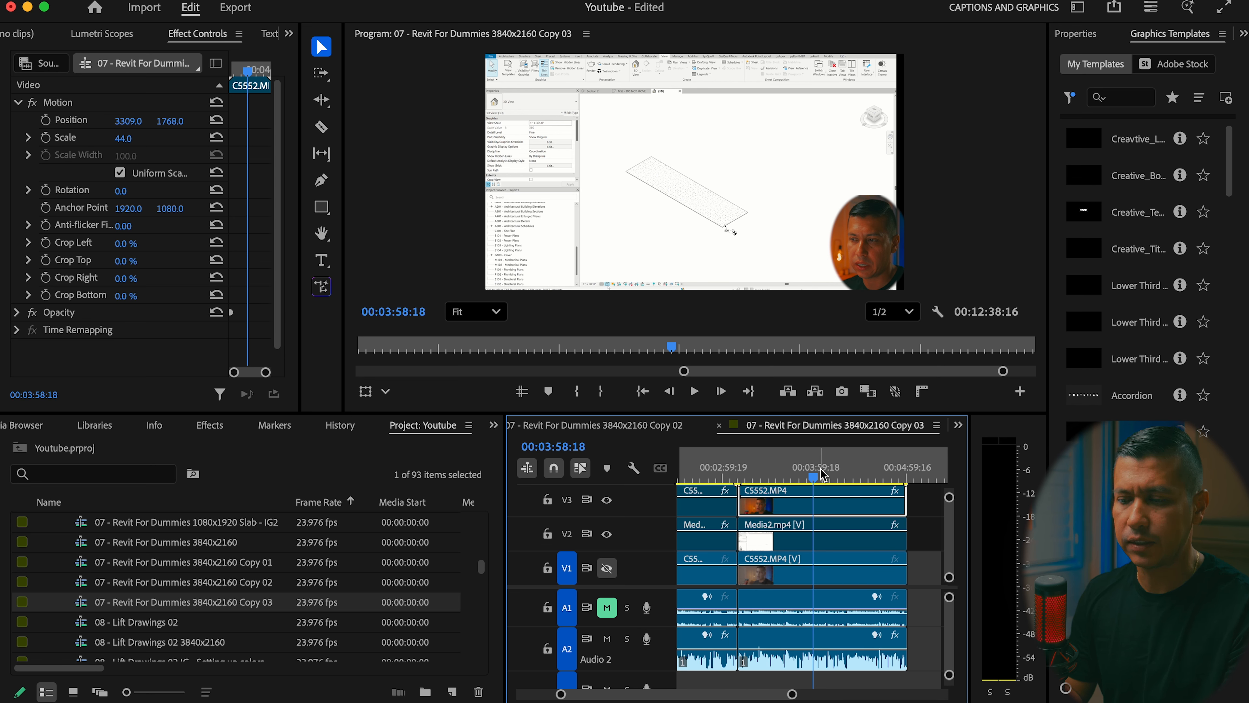
left_click_drag(814, 482, 877, 480)
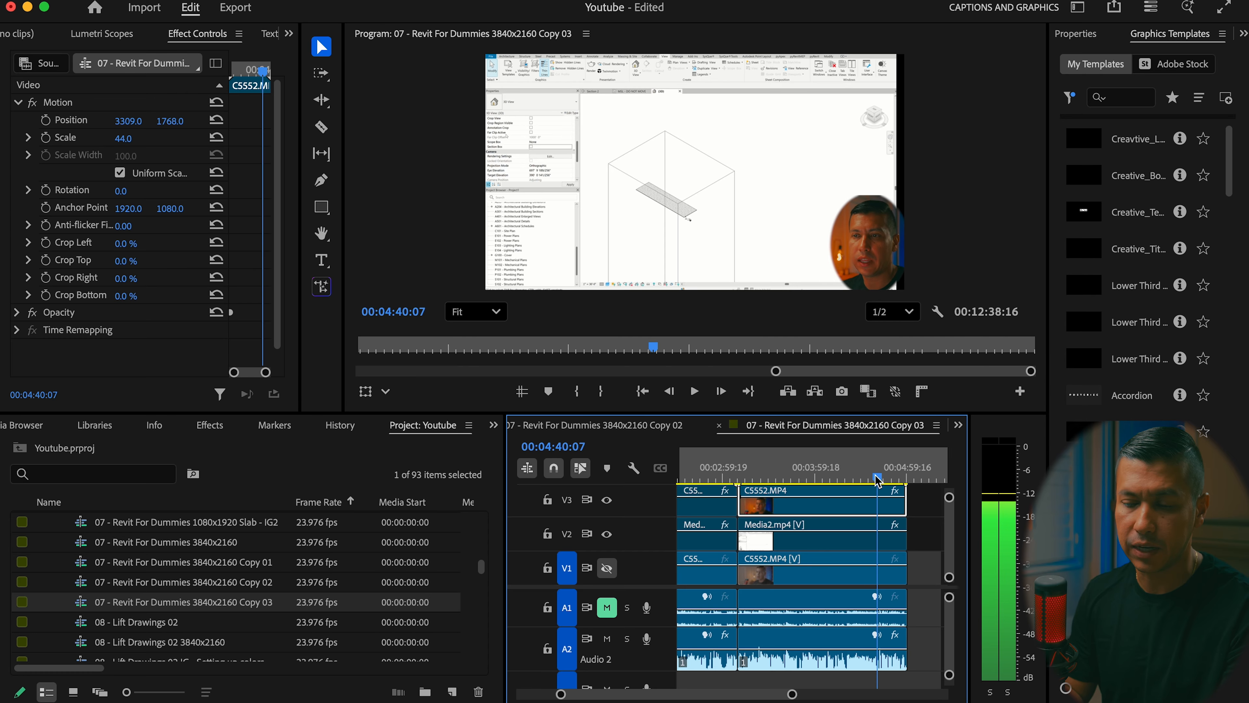
left_click(607, 534)
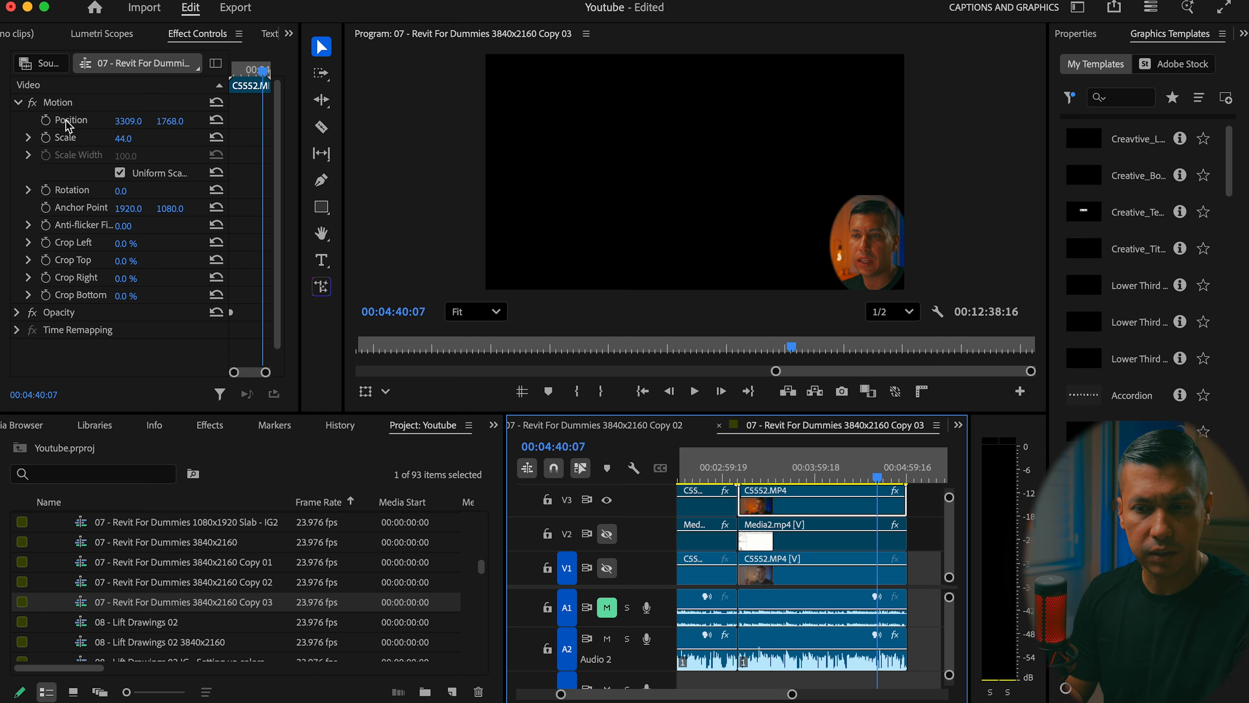
Reset the selected V3 webcam clip's scale and position, and disable its Opacity effect to remove the oval mask
left_click(216, 137)
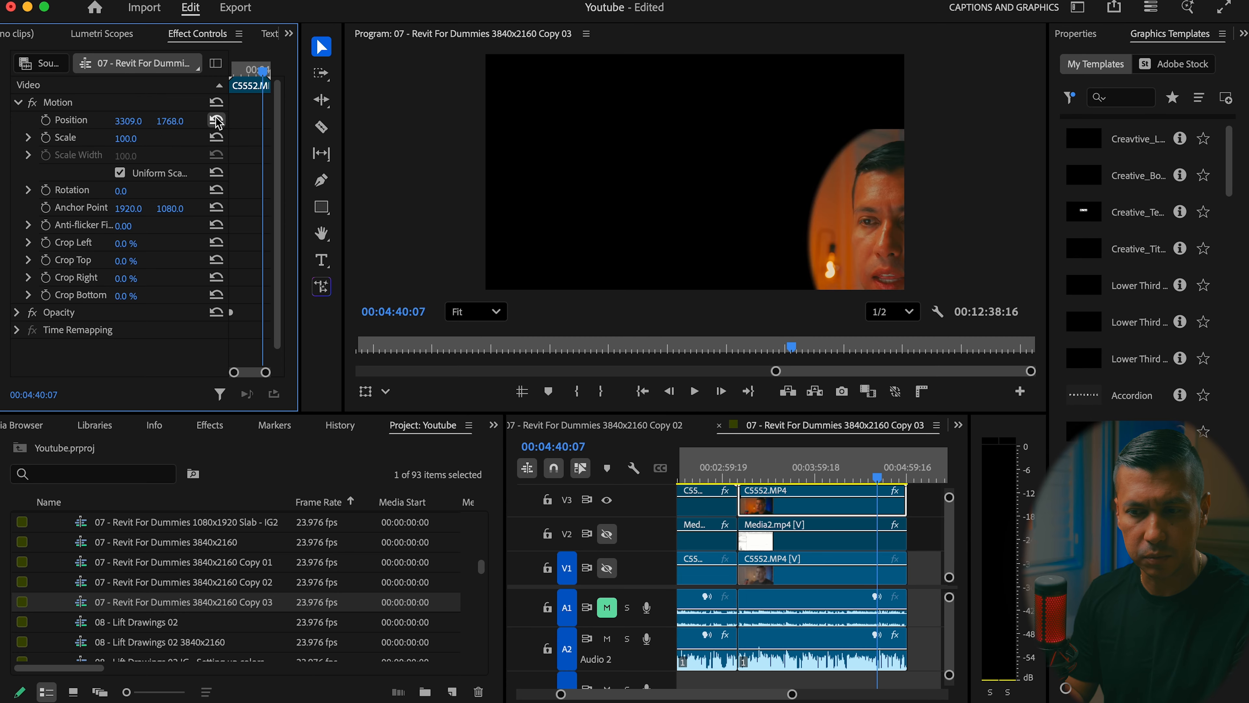
left_click(216, 120)
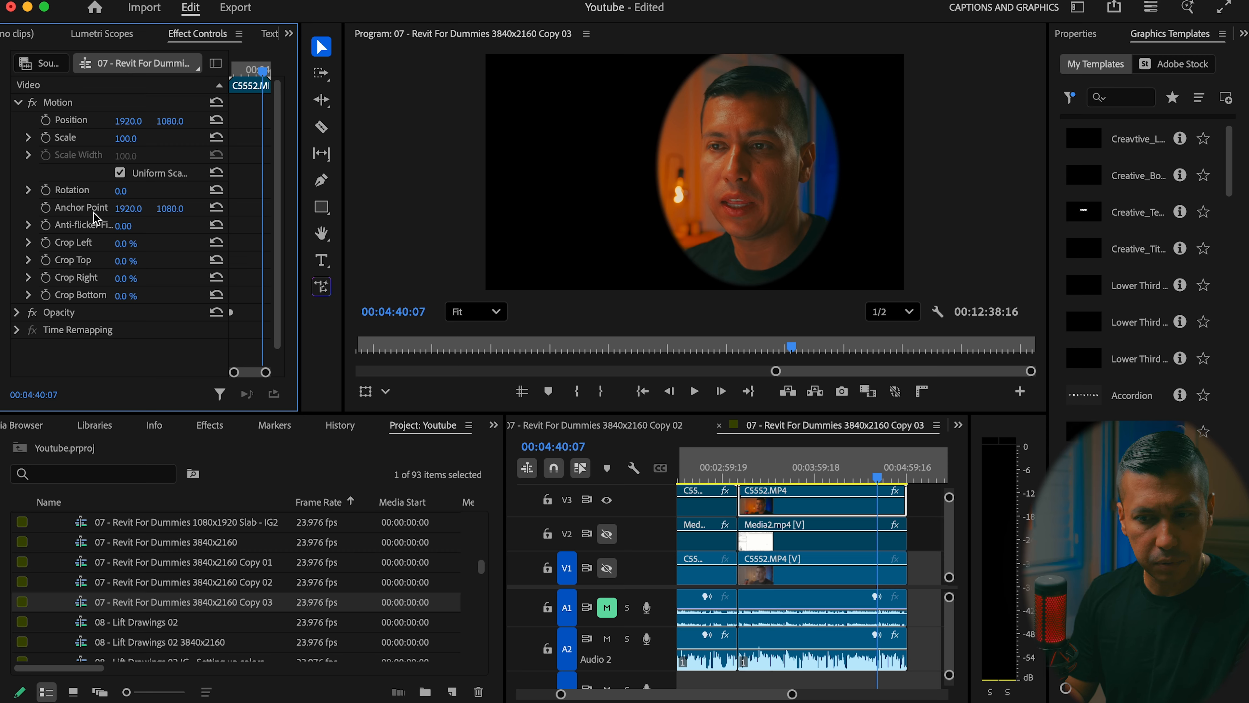
left_click(16, 312)
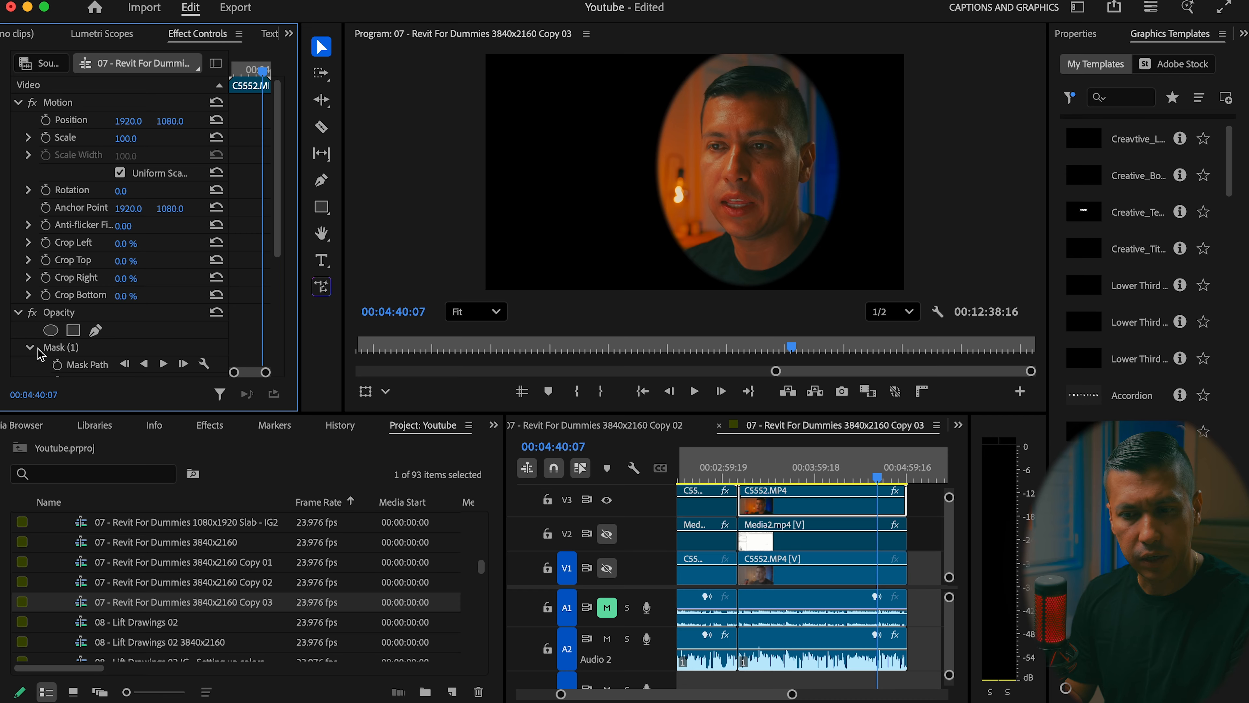
left_click(32, 312)
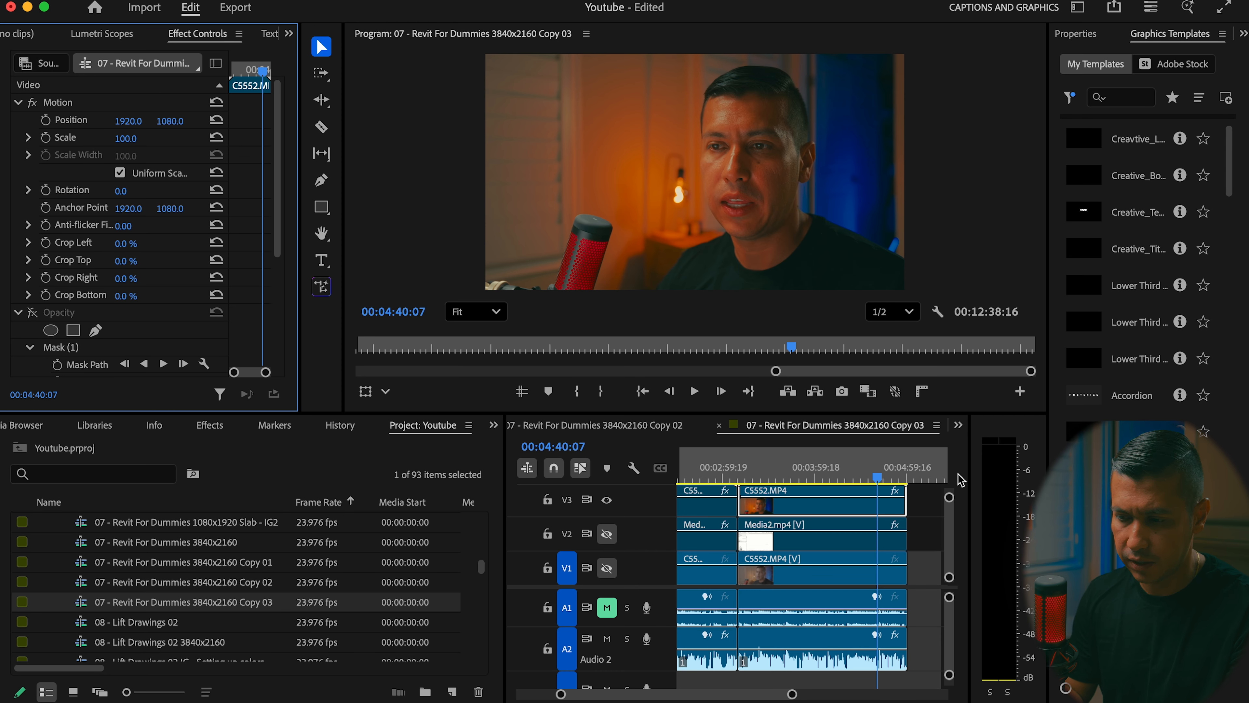
Start a JPEG frame export at 00:04:46:06 and change the start of the file name to "Thumbnail Test"
left_click(884, 486)
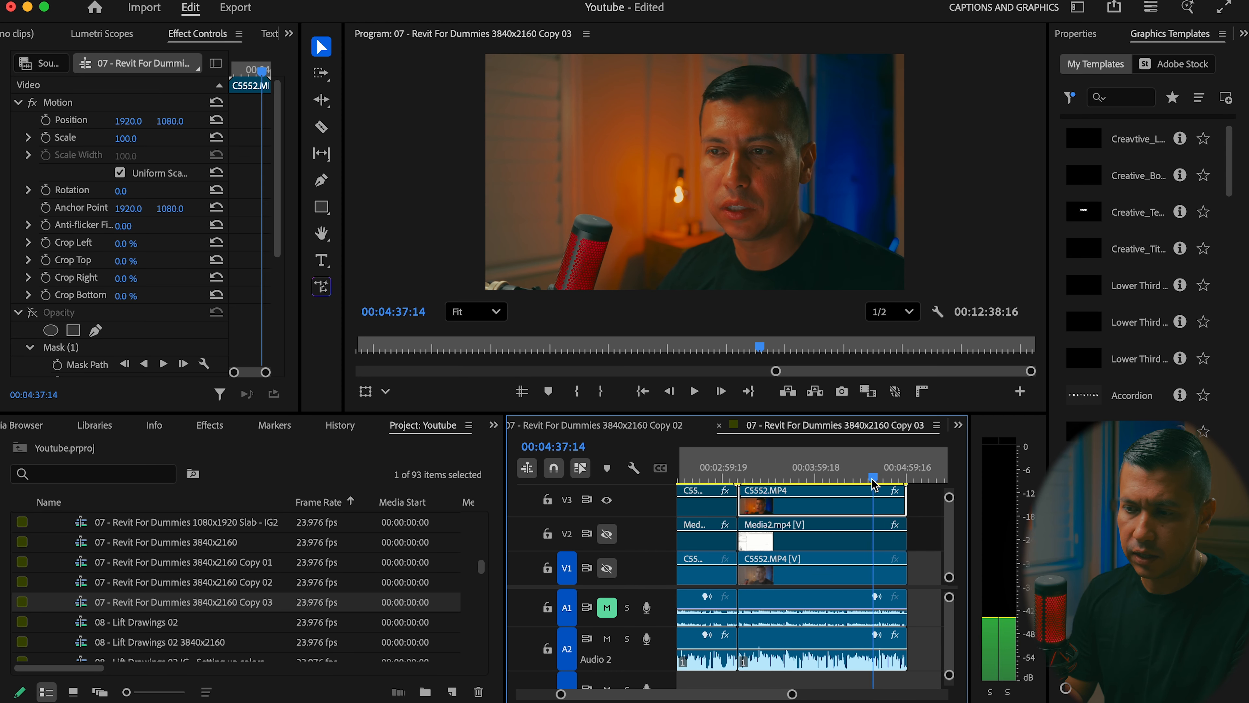
left_click(843, 397)
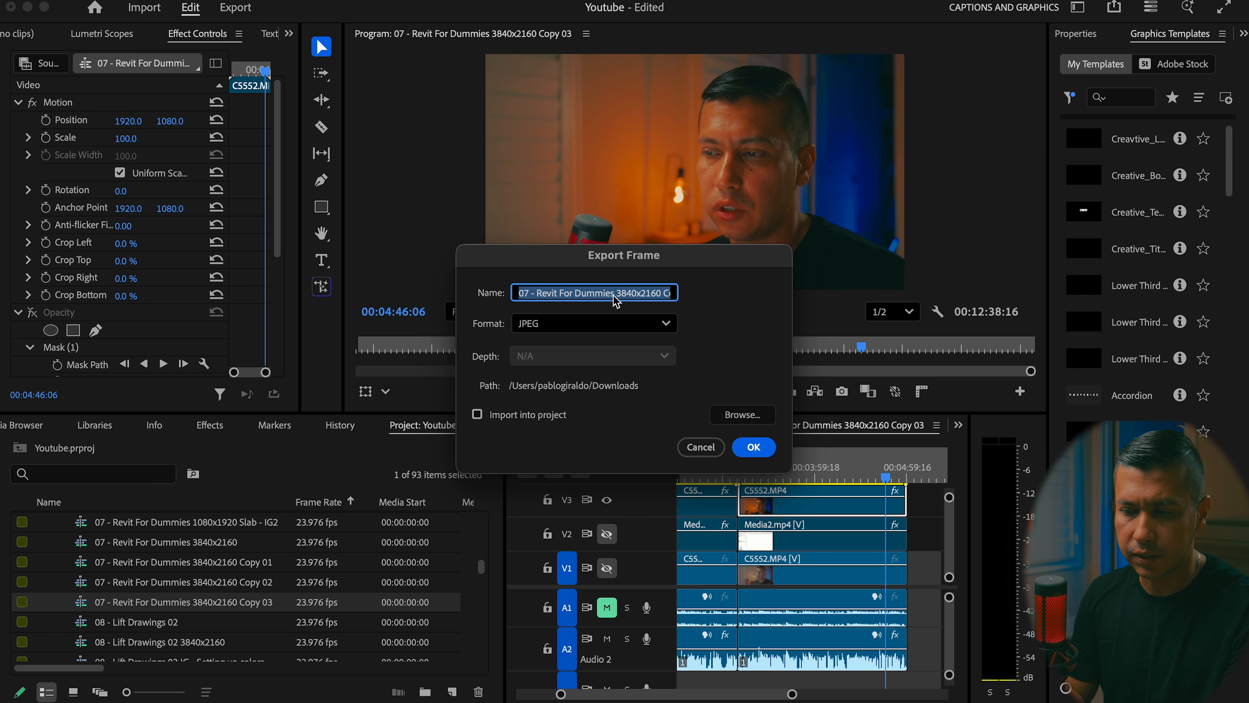
left_click(586, 294)
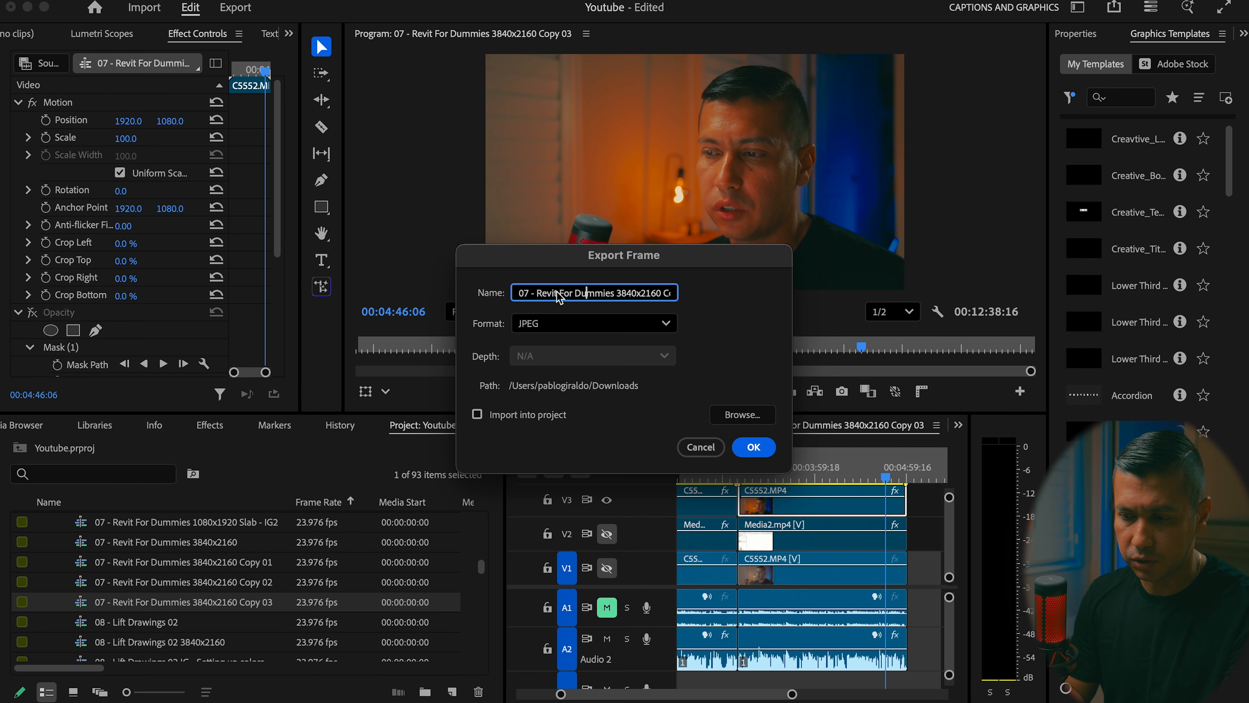
type("Thumbnail Test Copy 03.00_04_46_0")
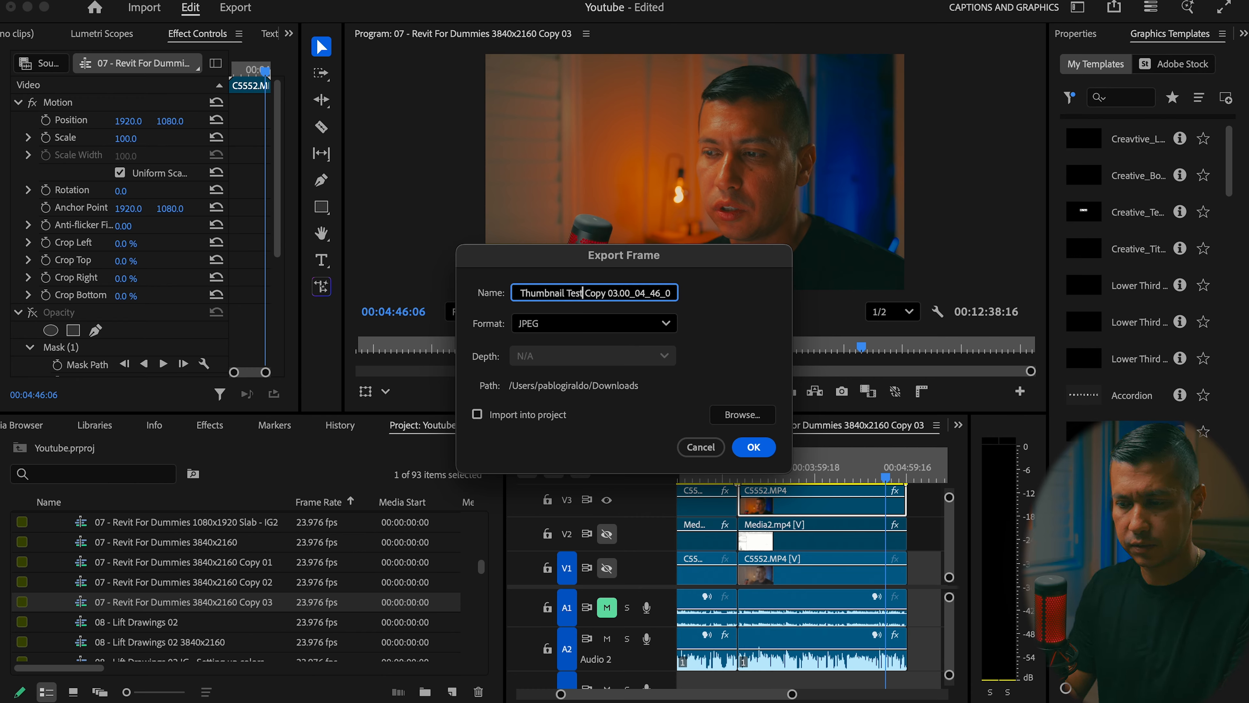
Set the export destination to 2024-2025/05 - YouTube/20 - YT Thumbnail PS on the PRO-G40 drive and export the frame
left_click(744, 415)
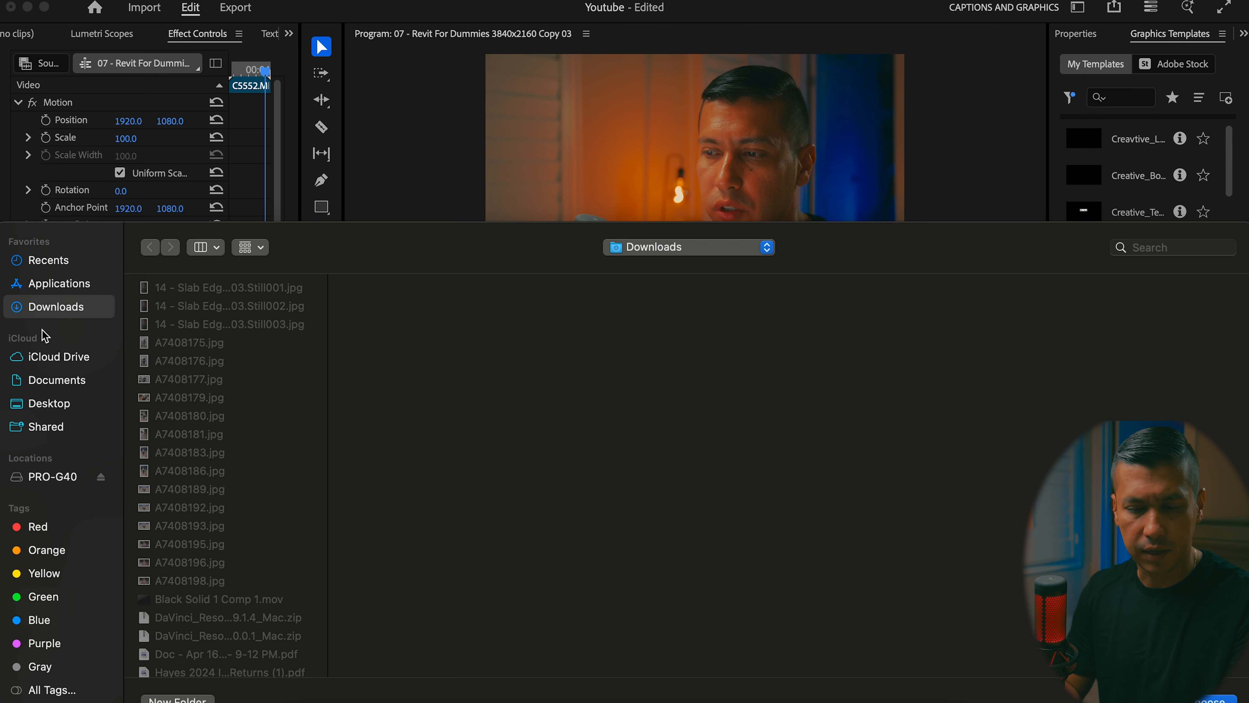
left_click(54, 476)
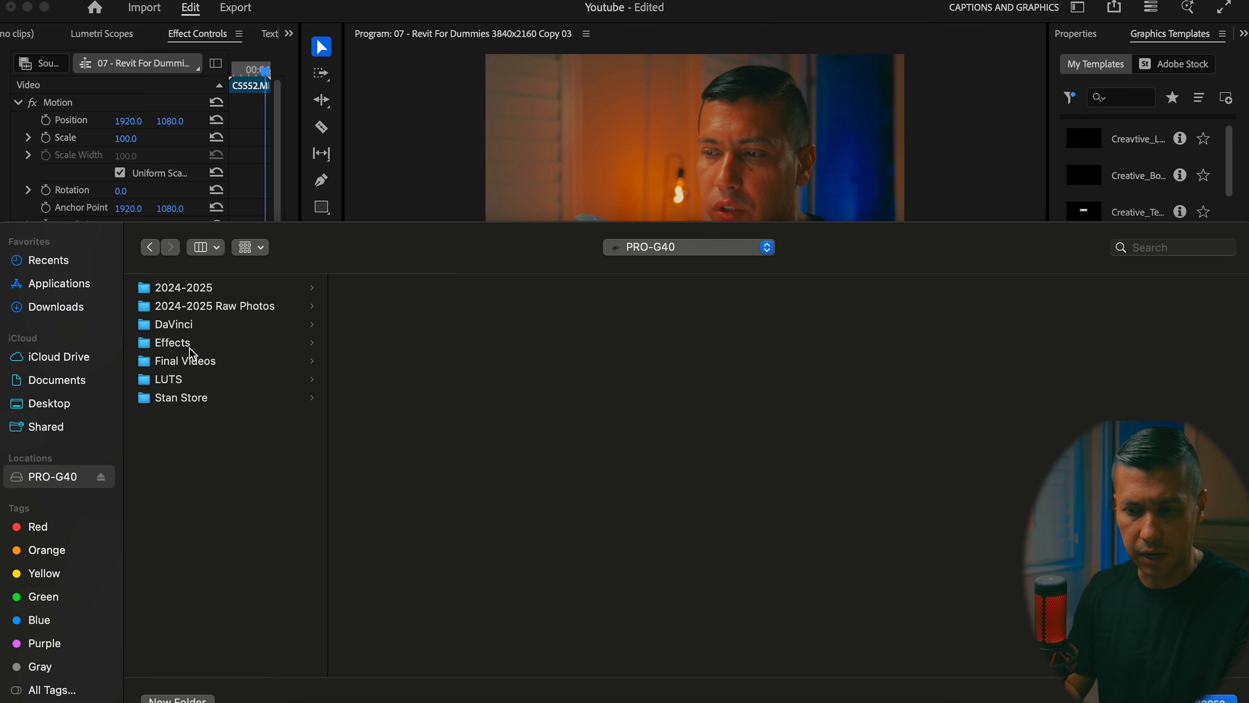
left_click(178, 290)
key("Return")
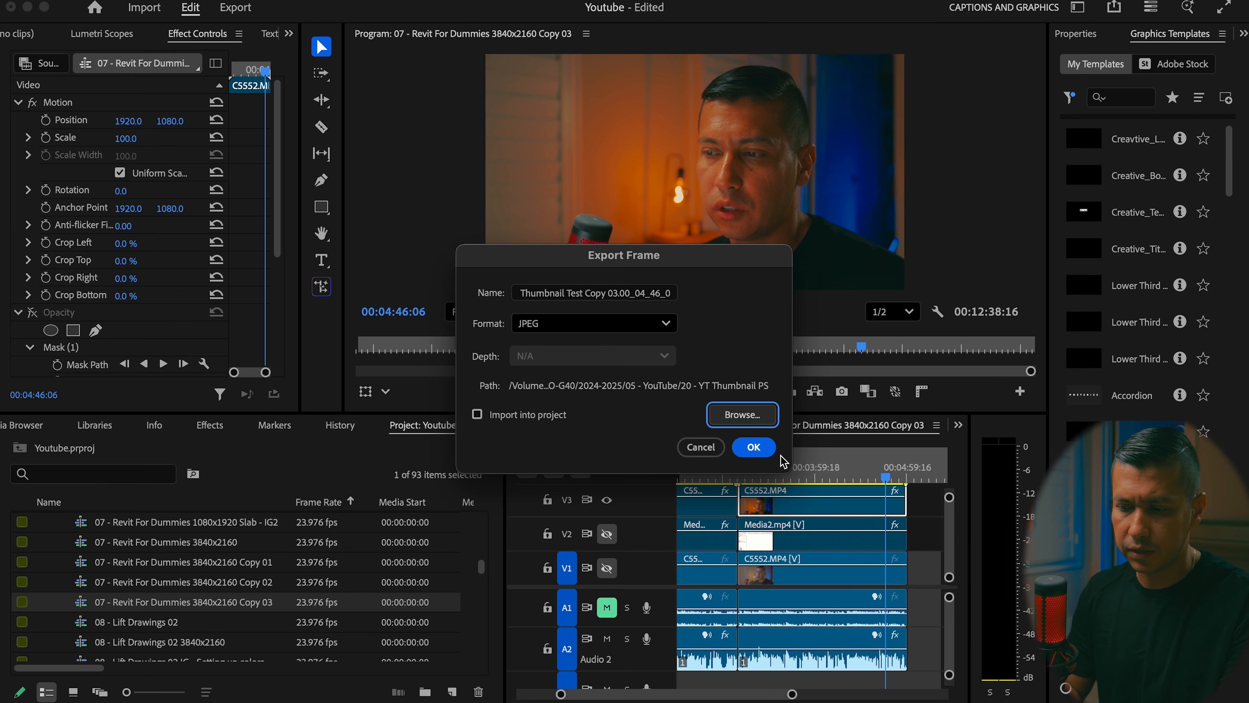
left_click(757, 447)
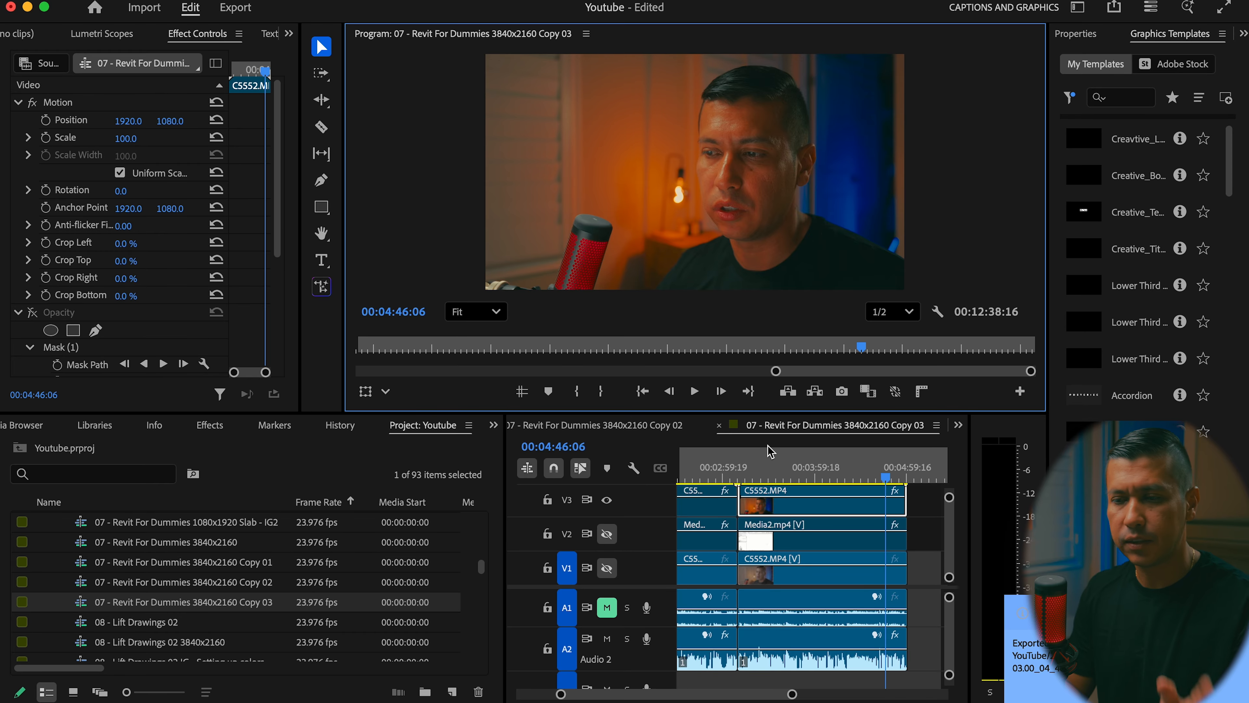
Switch to Photoshop and create a new document 1280 px wide and 720 px high at 300 pixels/inch
key("super+Tab")
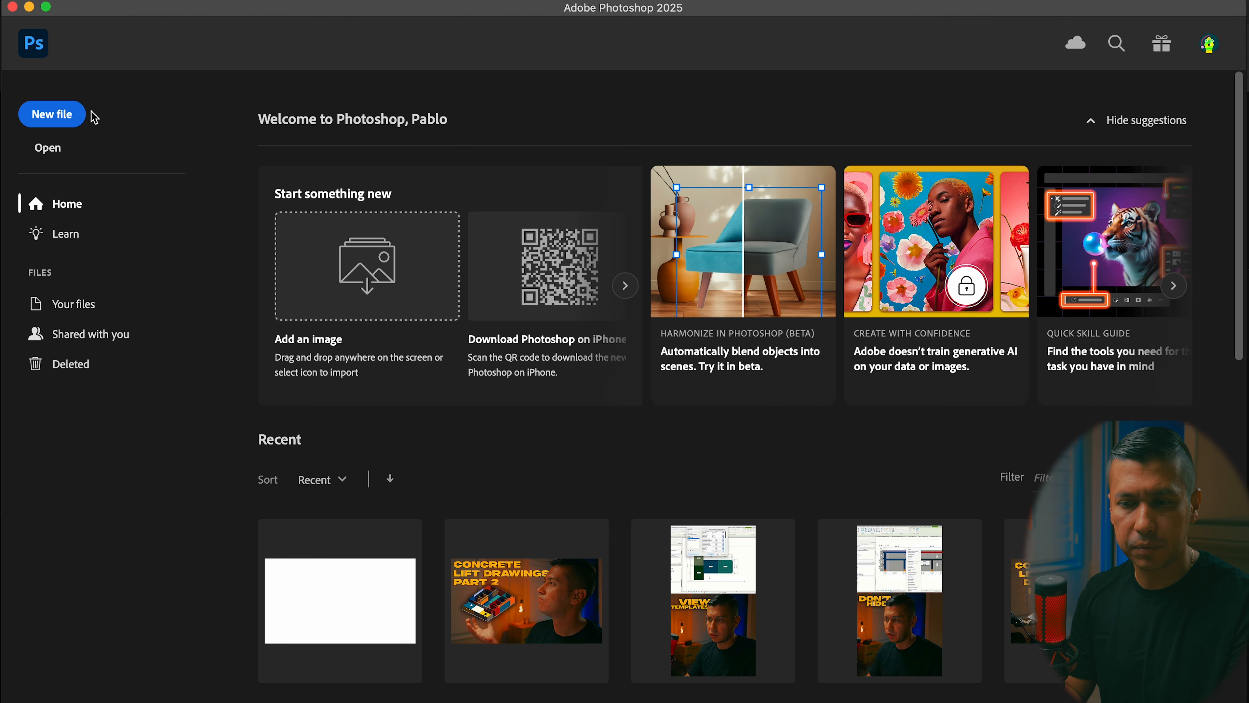
left_click(64, 118)
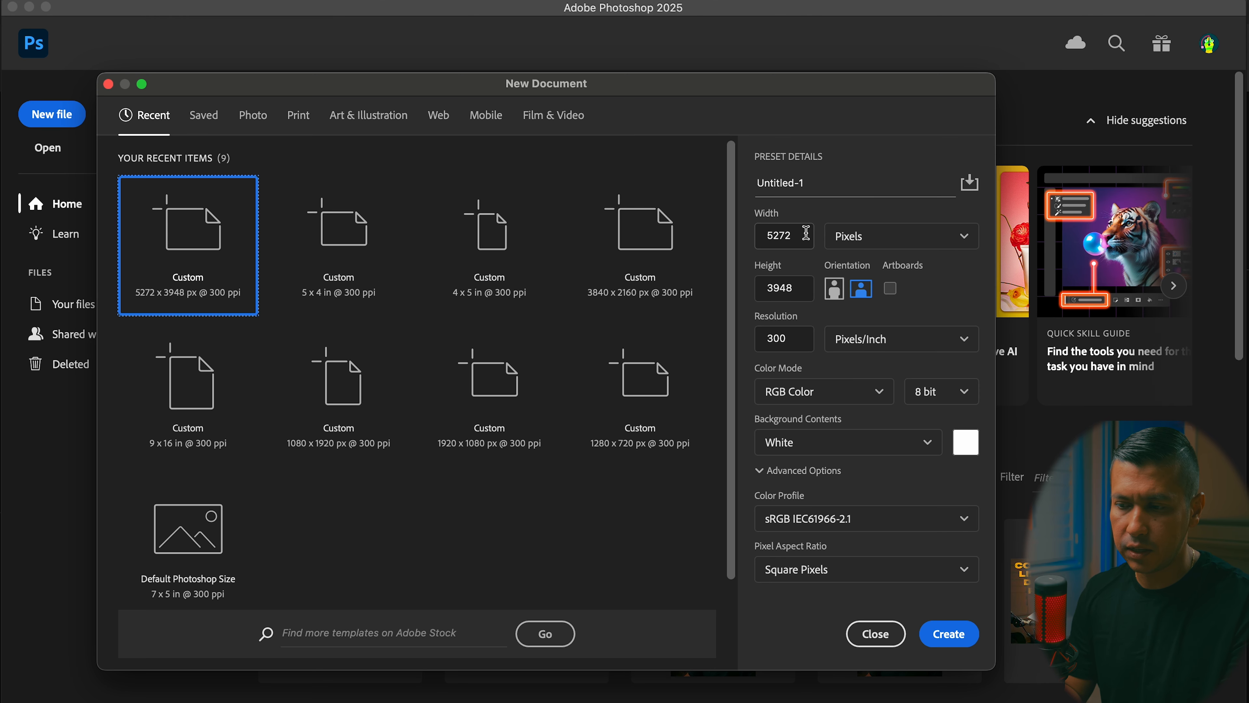
double_click(771, 235)
type("1280")
key("Tab")
type("720")
key("Tab")
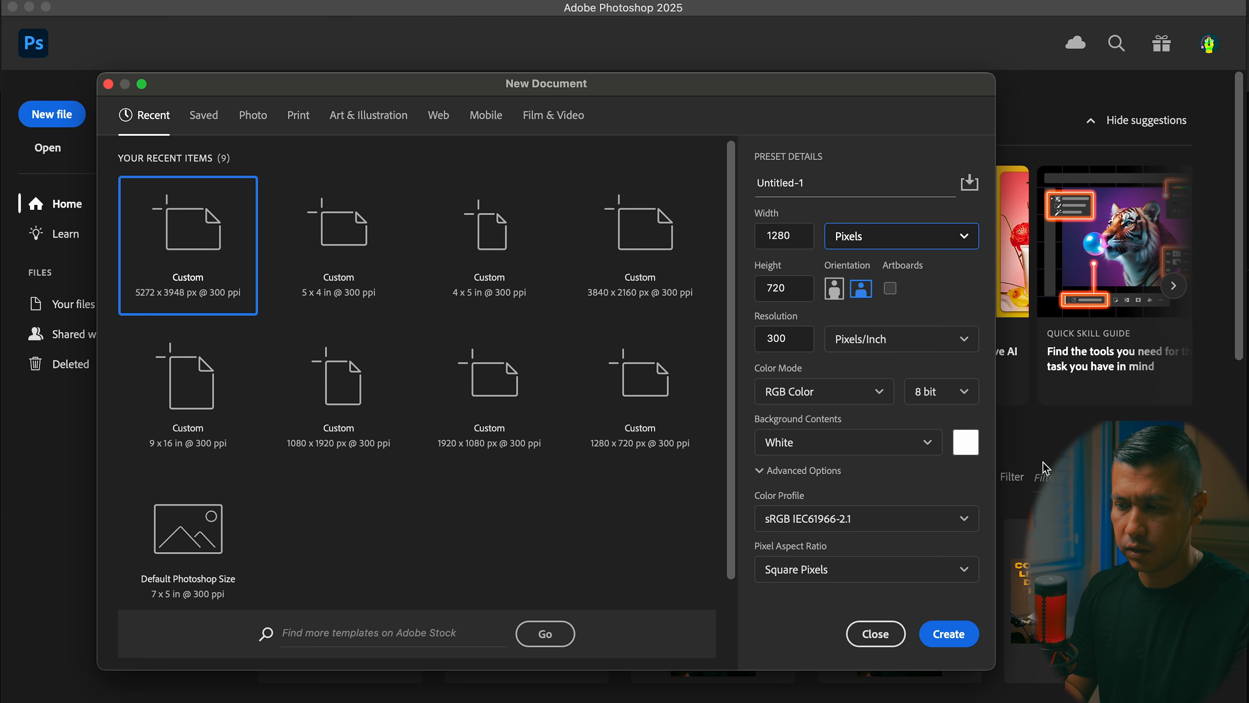
left_click(946, 640)
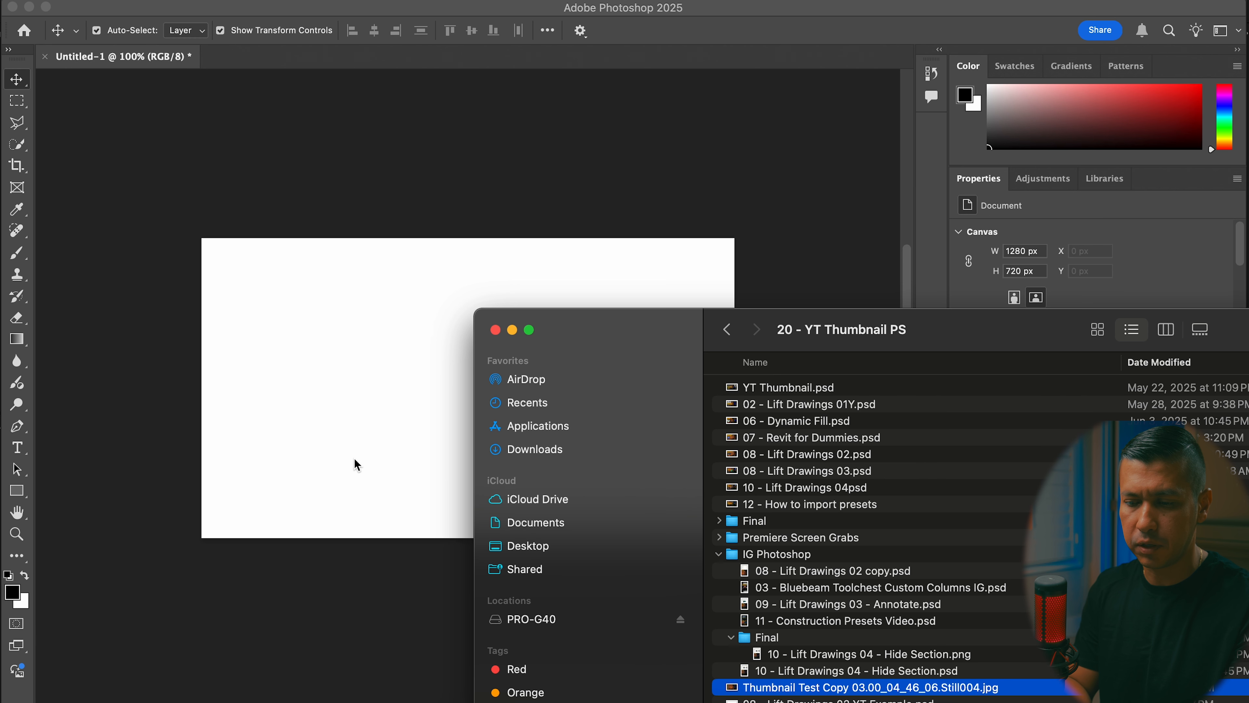
Place Thumbnail Test Copy 03.00_04_46_06.Still004.jpg on the canvas at full canvas size and duplicate its layer
left_click_drag(934, 687, 401, 466)
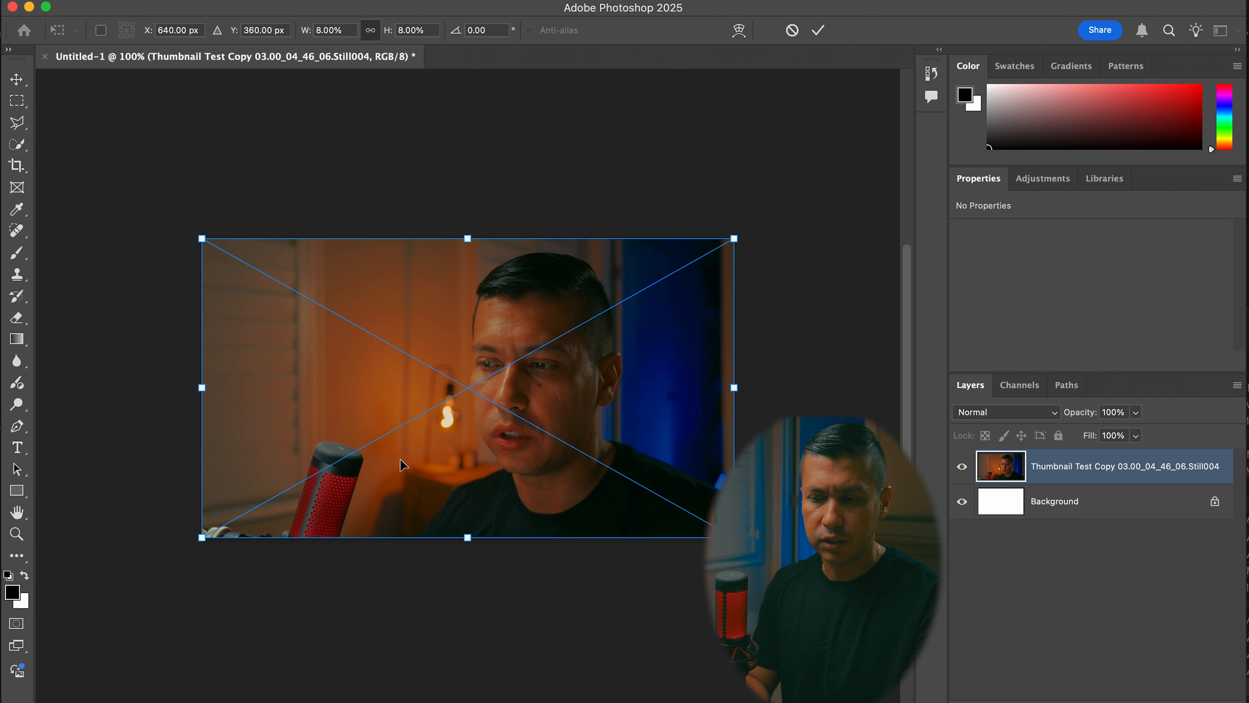
left_click(818, 30)
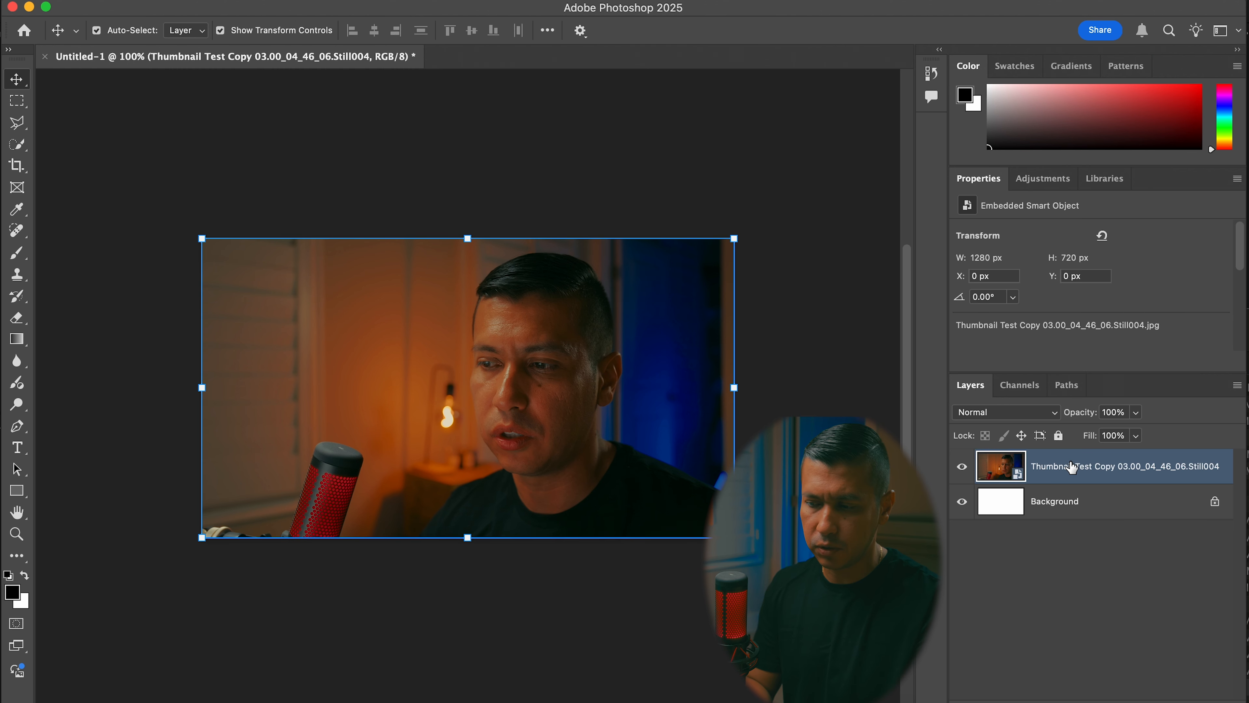
right_click(1072, 466)
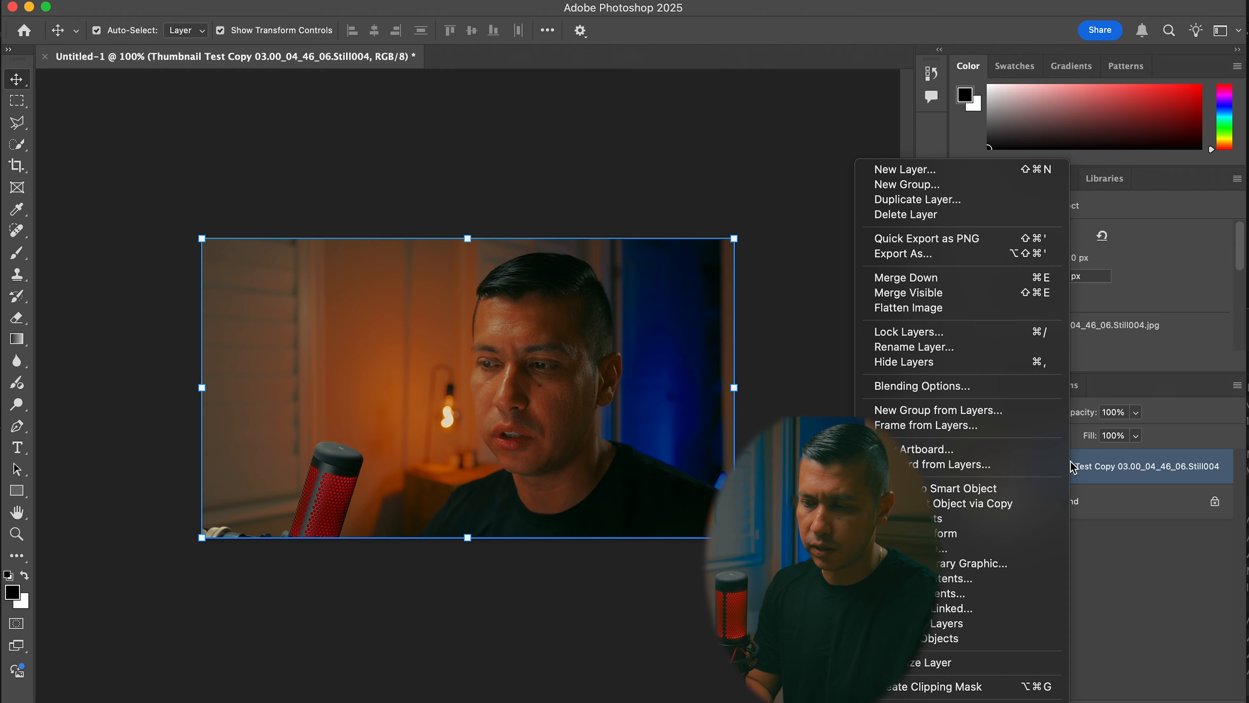
left_click(944, 199)
left_click(786, 313)
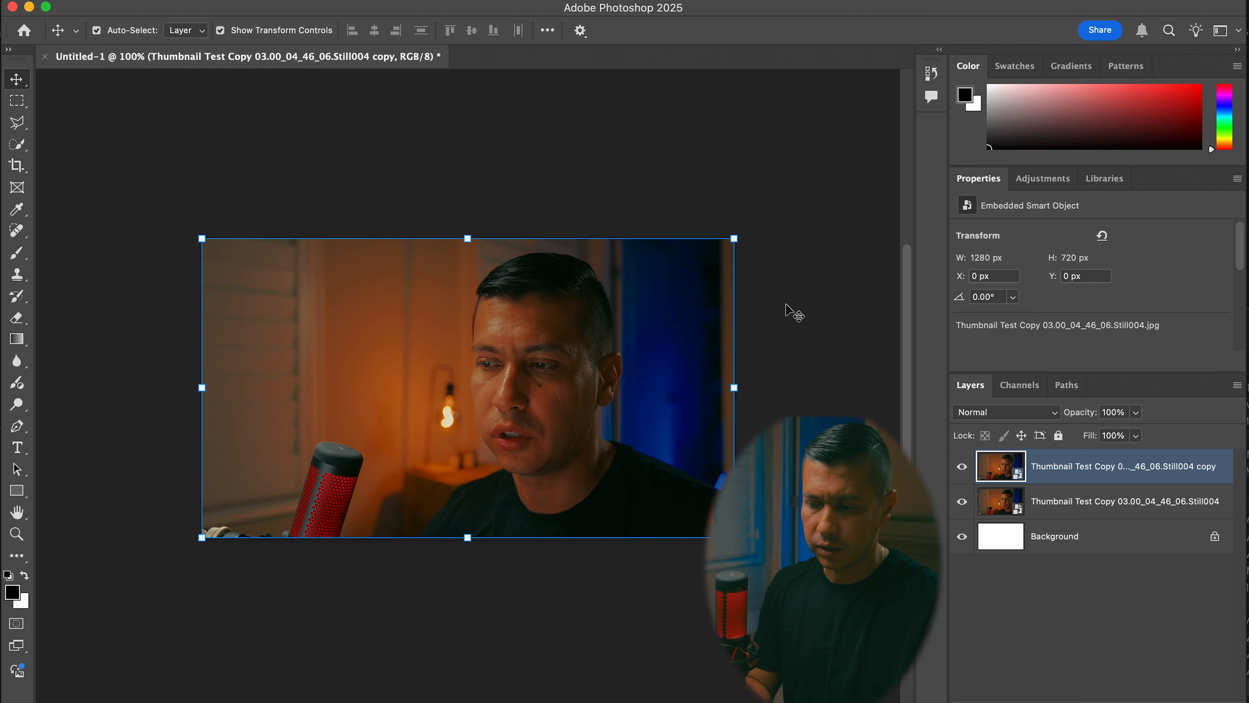
Select the man's head and shirt on the duplicated still layer with the Quick Selection Tool
left_click(1121, 489, "shift")
left_click(1091, 467)
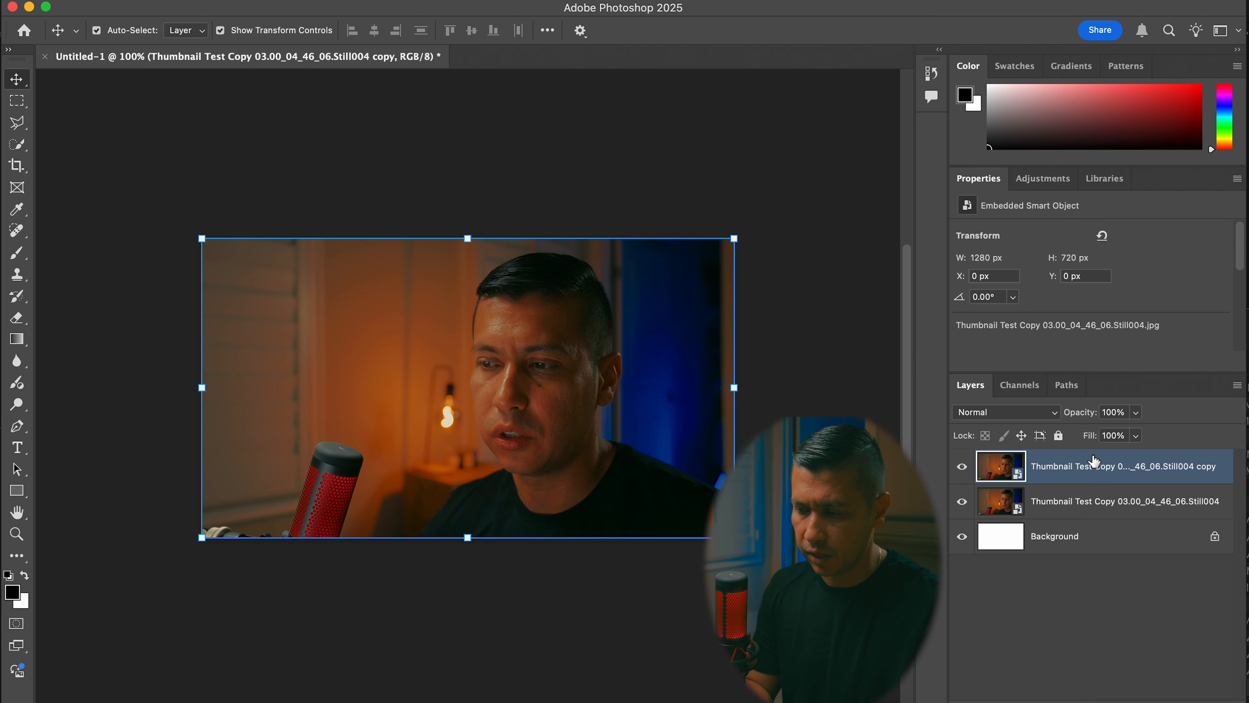
left_click(25, 147)
right_click(31, 154)
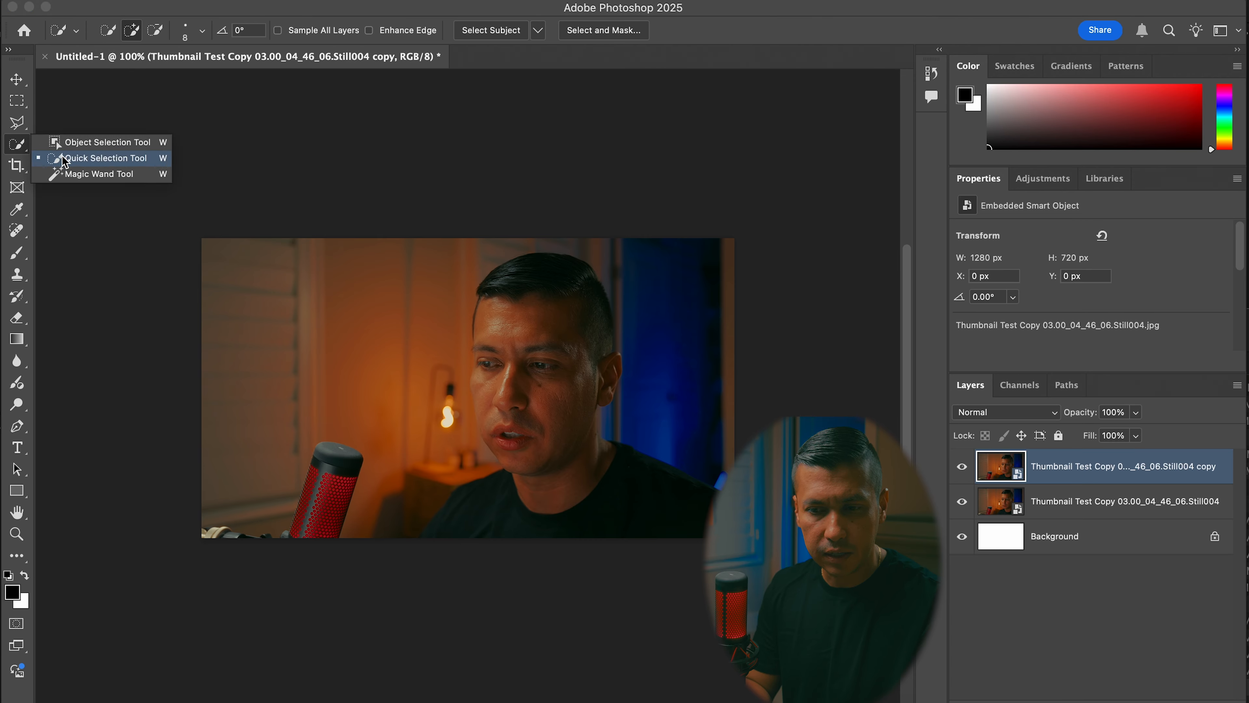
left_click(113, 159)
mouse_move(561, 297)
left_mouse_down()
mouse_move(546, 315)
mouse_move(571, 428)
mouse_move(494, 455)
mouse_move(470, 517)
mouse_move(661, 507)
left_mouse_up()
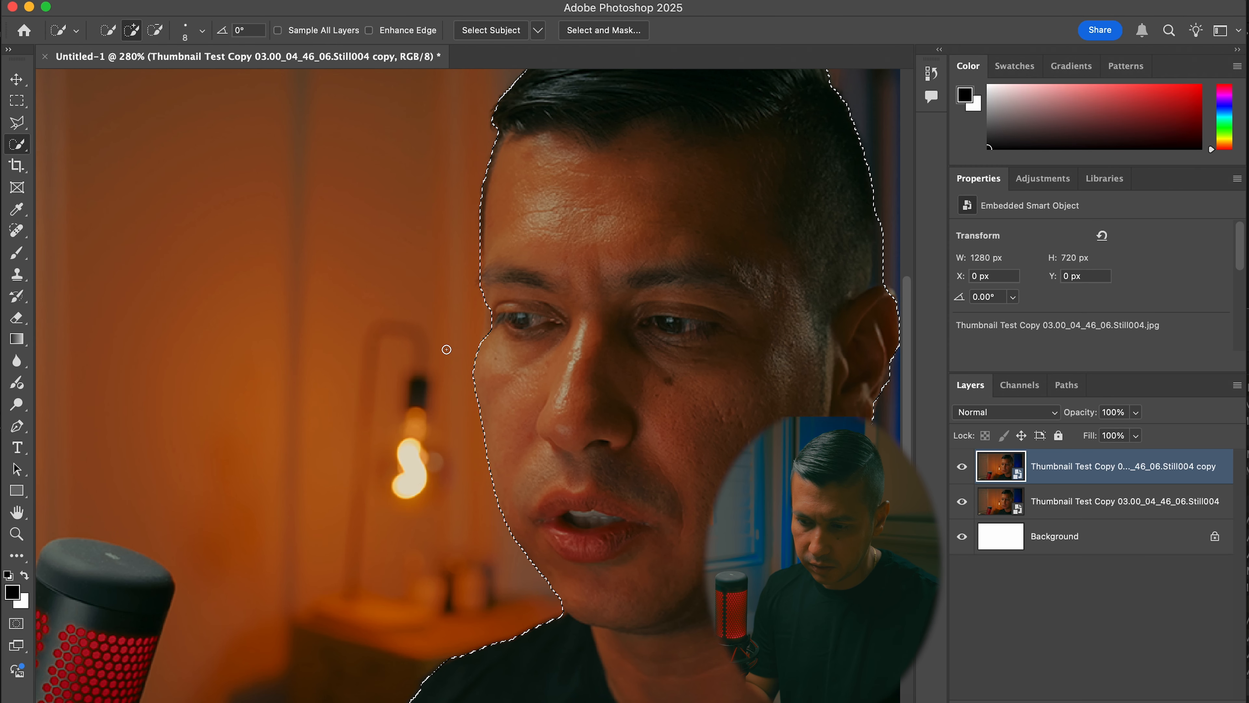
scroll(446, 349, "down", 6)
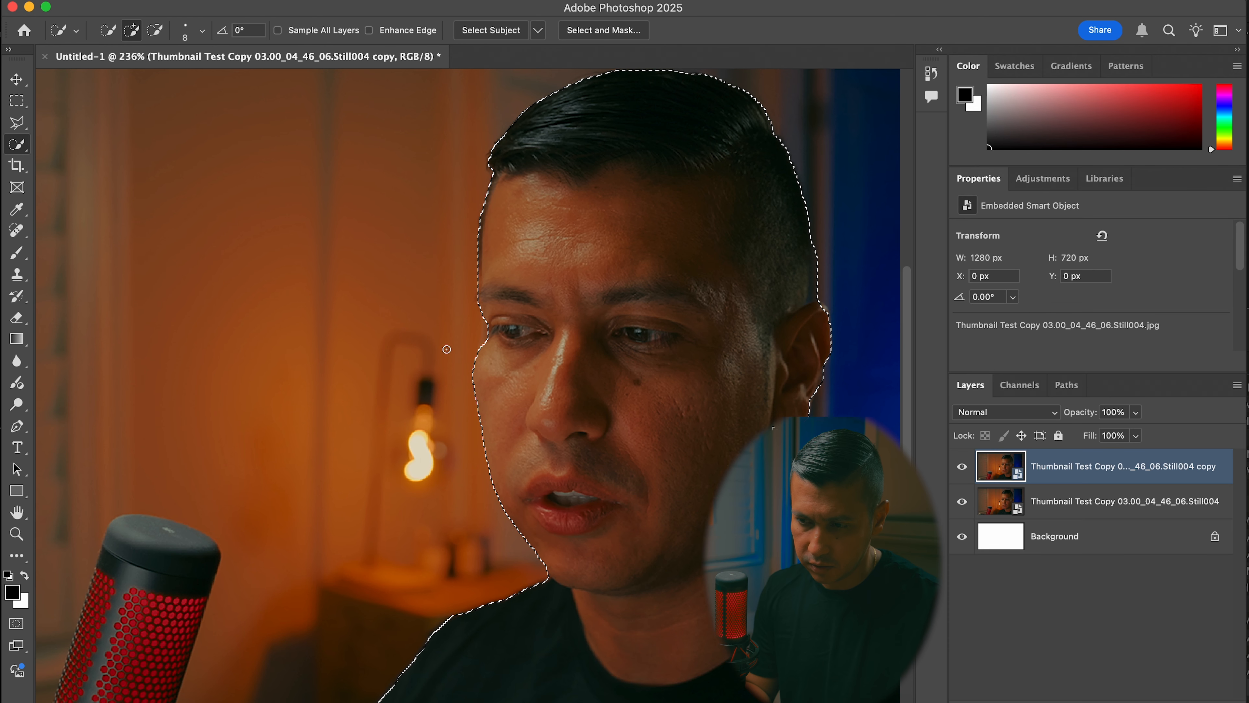
scroll(446, 349, "up", 1)
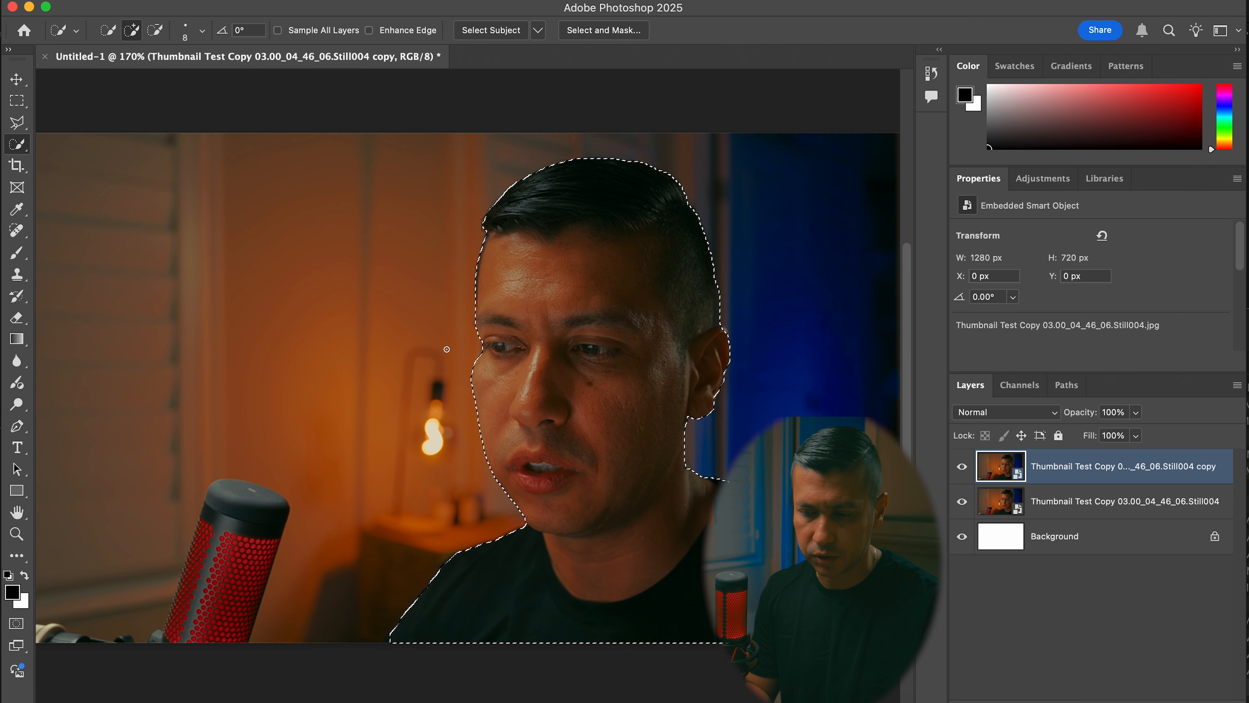
Add the whole microphone to the selection, turn the selection into a layer mask on the duplicate, and deselect the layer
left_click_drag(230, 521, 194, 629)
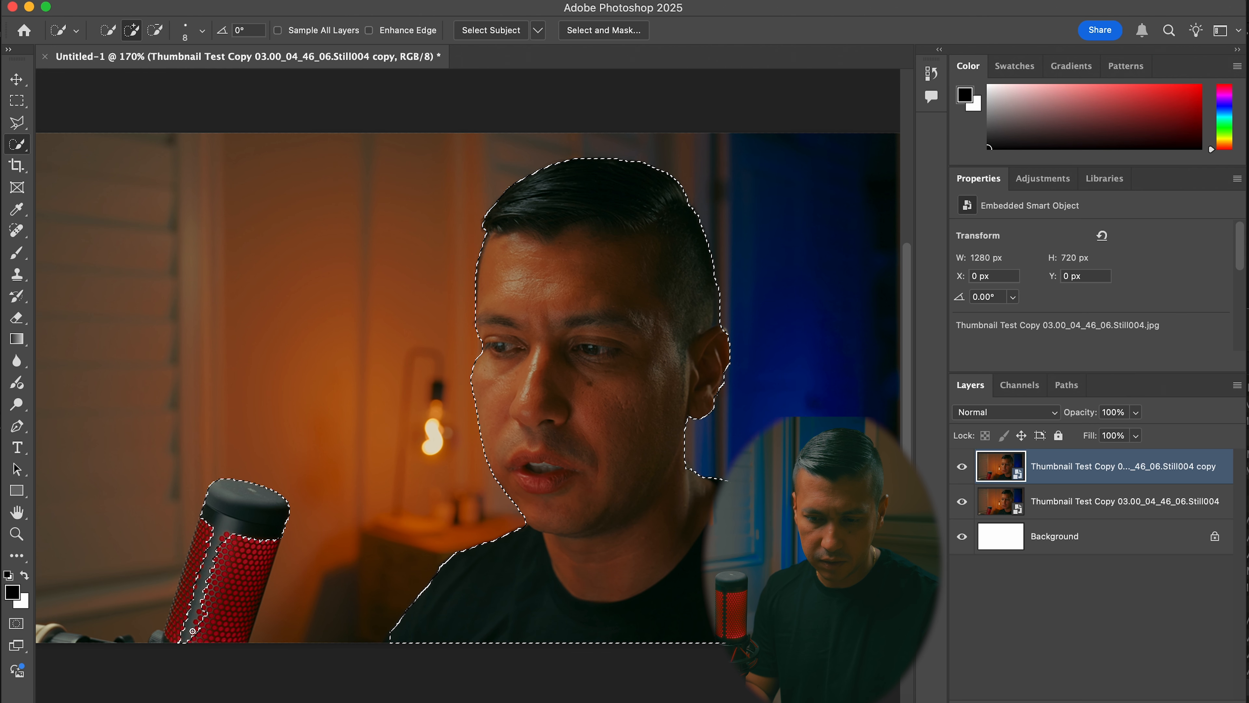
mouse_move(203, 580)
left_mouse_down()
mouse_move(206, 547)
mouse_move(179, 635)
mouse_move(156, 645)
mouse_move(194, 639)
mouse_move(241, 542)
mouse_move(222, 628)
left_mouse_up()
left_click(170, 640)
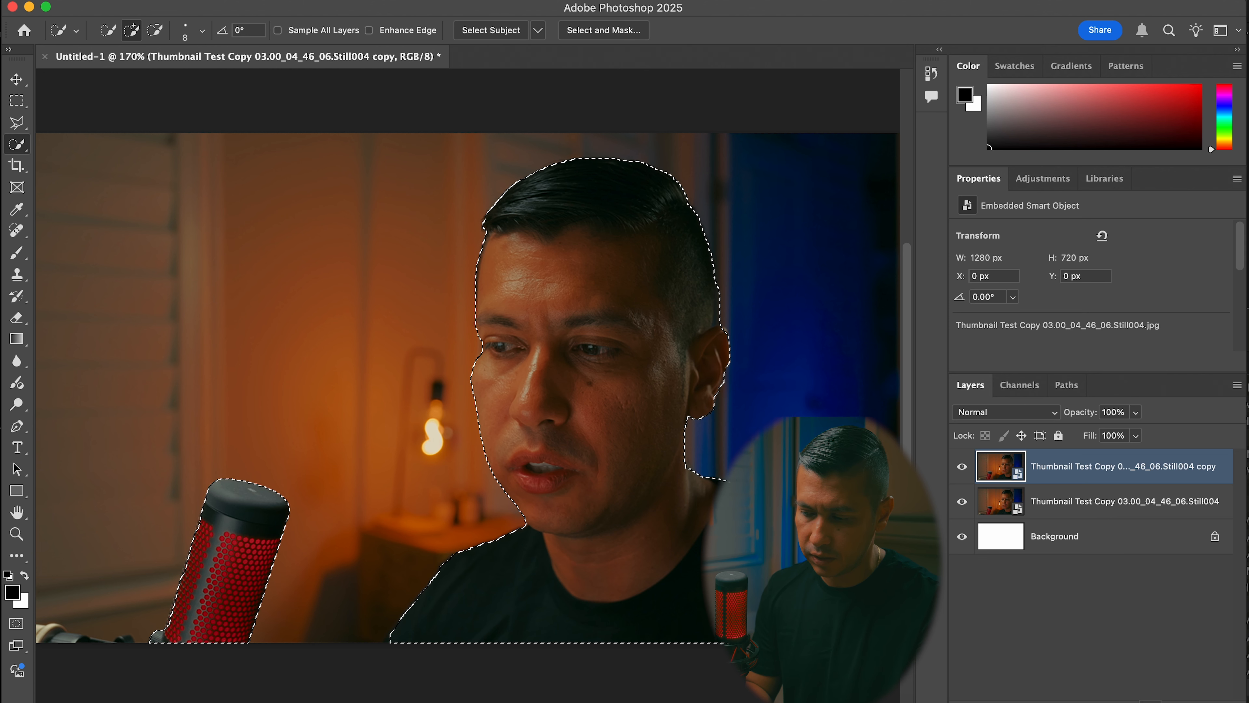
left_click(1128, 702)
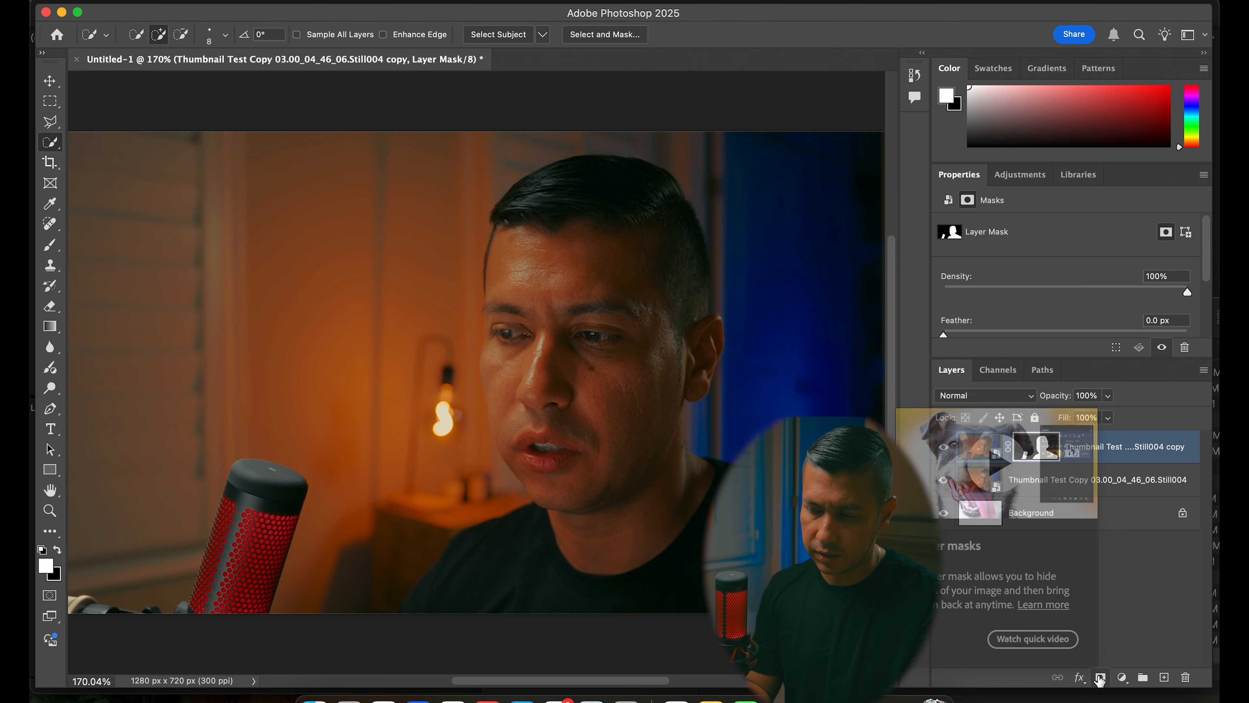
left_click(974, 575)
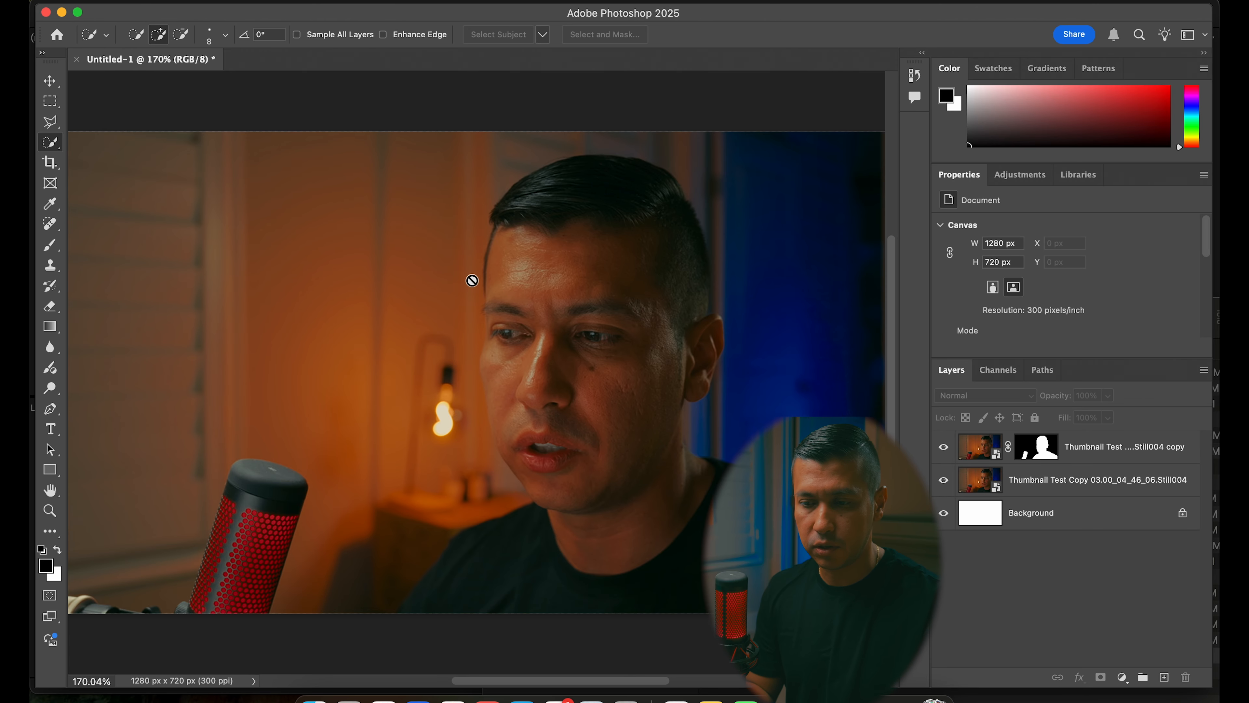
Activate the Type tool and apply ffb700 as the text colour
scroll(472, 280, "down", 3)
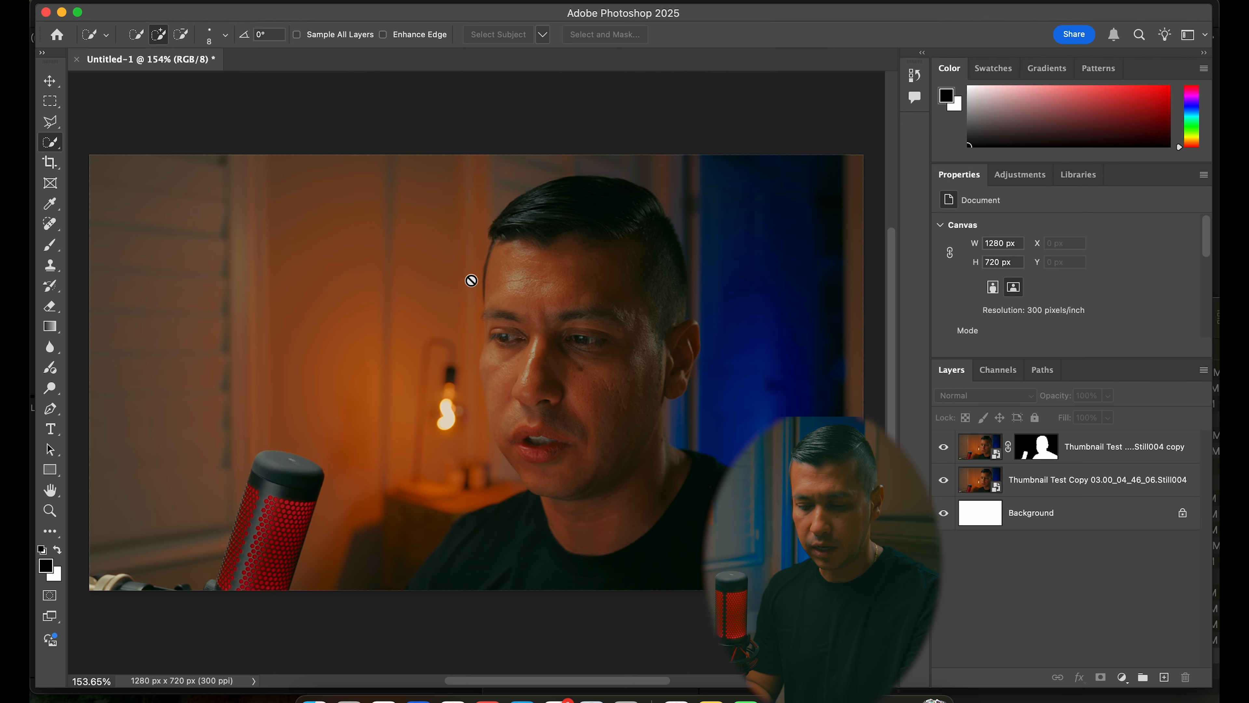
key("t")
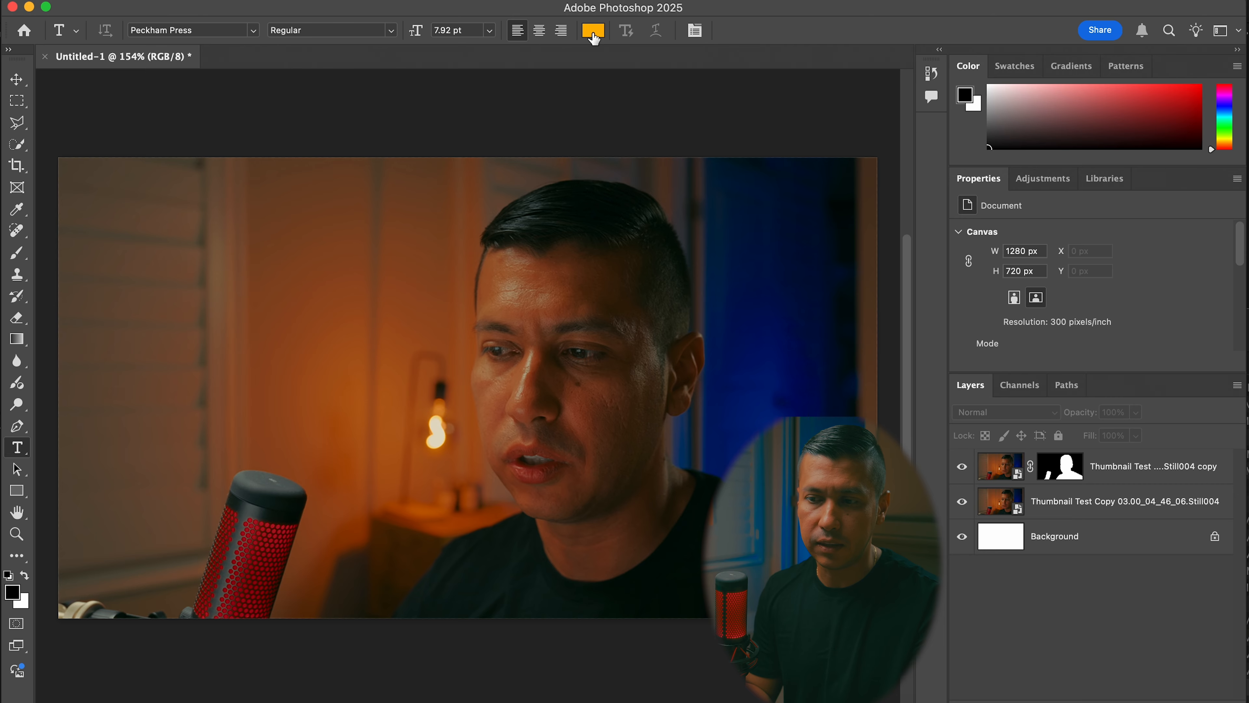
left_click(594, 32)
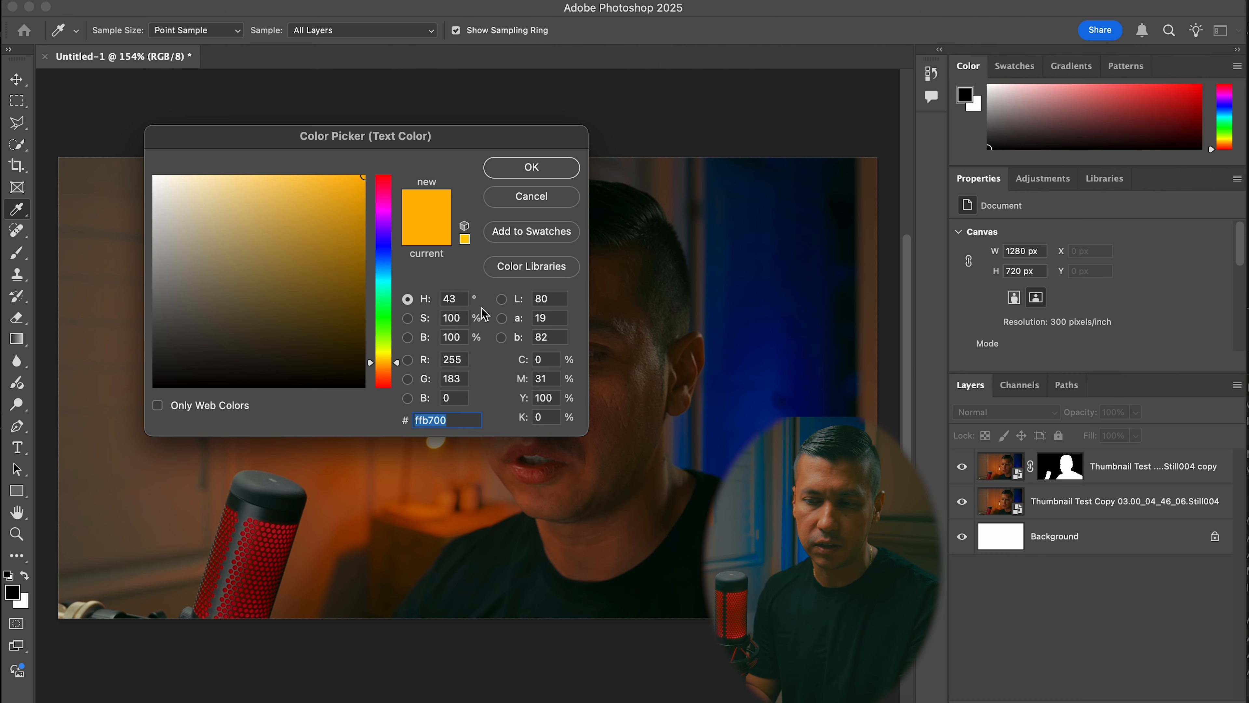
left_click(540, 173)
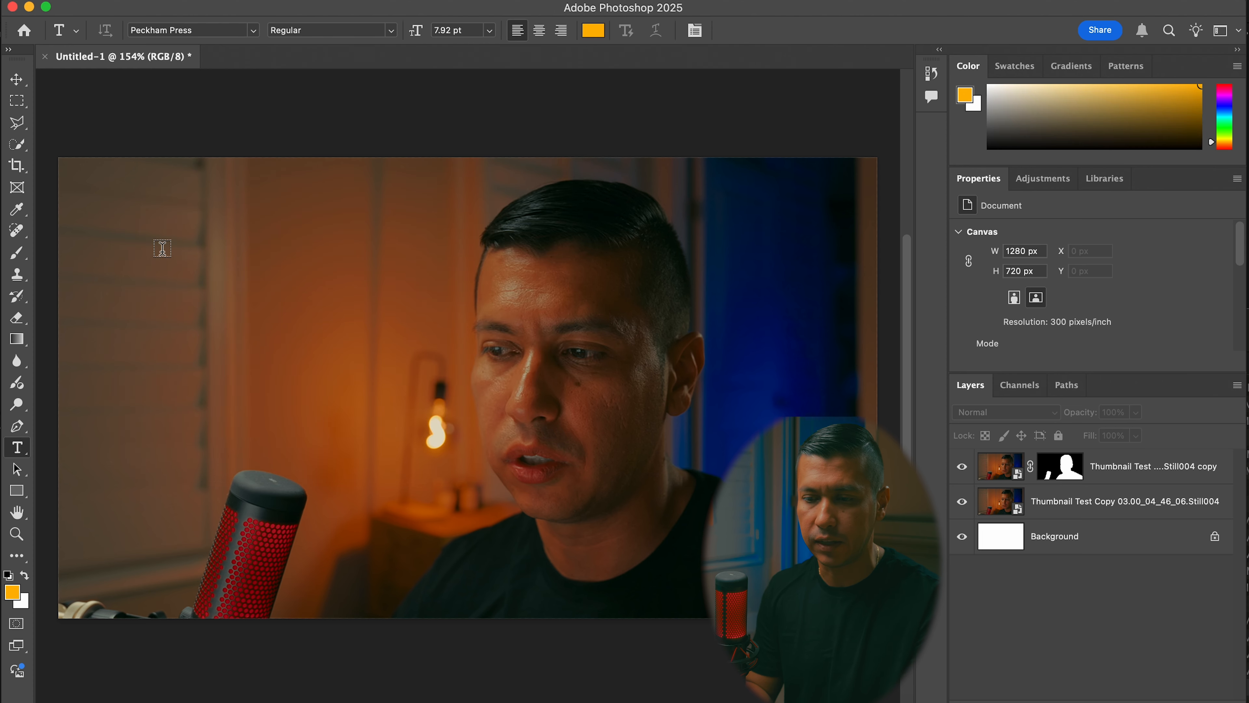
Add a text layer over the upper wall area reading THIS IS A TEST, with THUMBNAIL on a second line
left_click(161, 245)
double_click(175, 244)
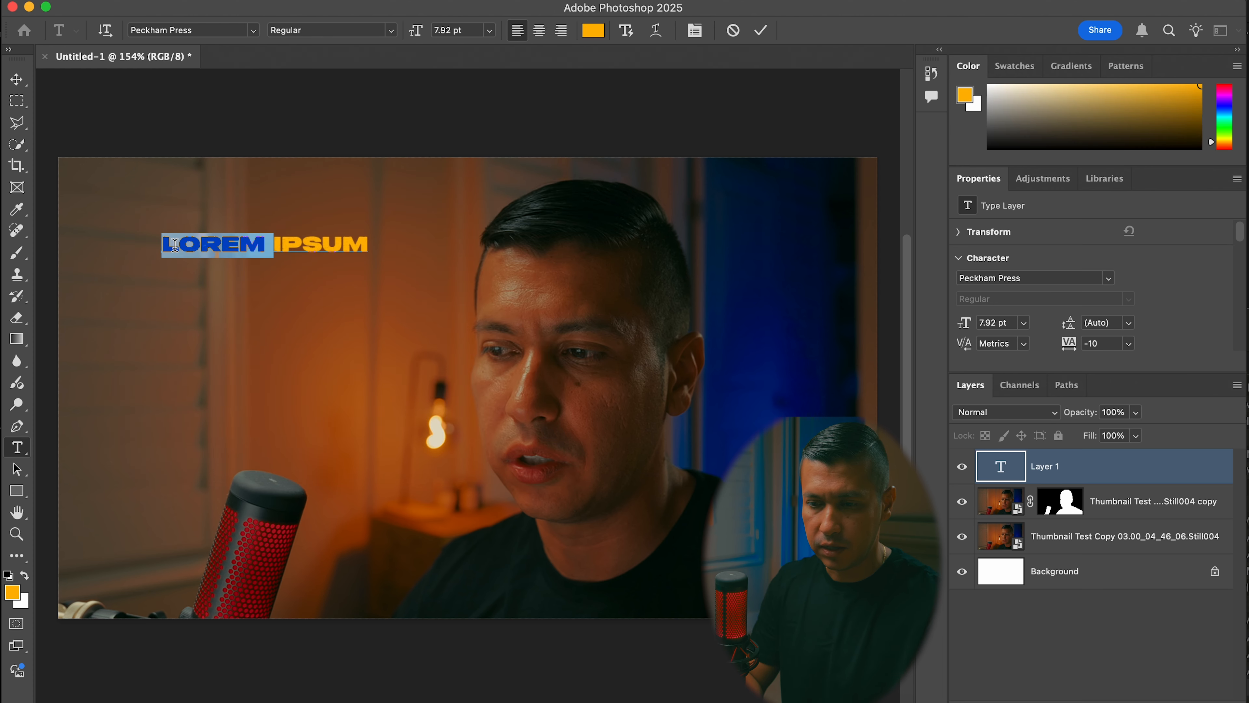
left_click_drag(166, 244, 385, 244)
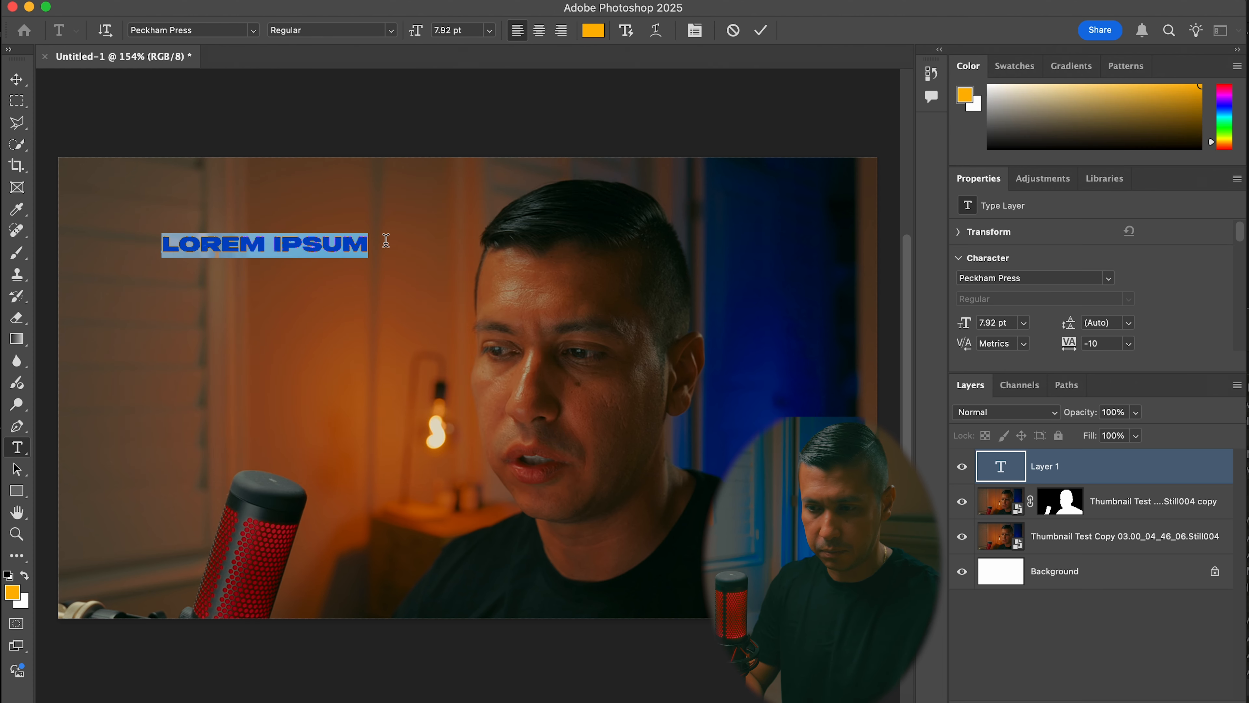
type("THIS IS A TEST")
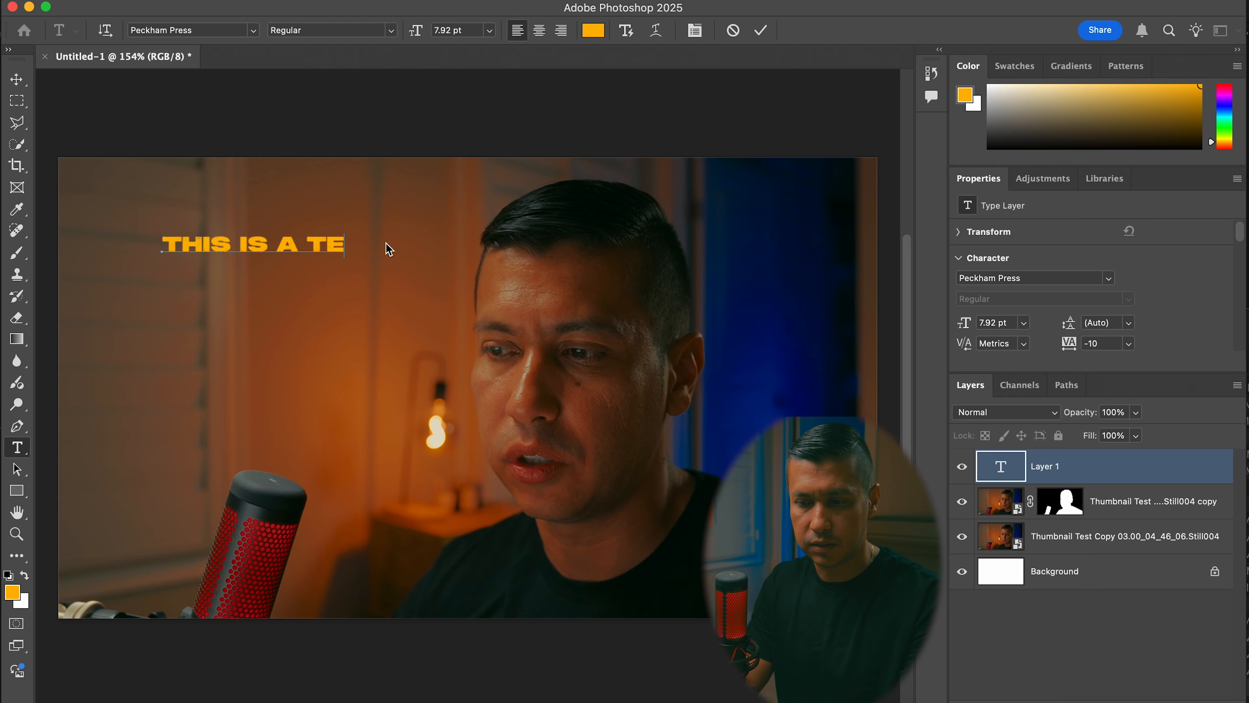
key("Return")
type("THUMNAIL")
key("Left")
key("Left")
key("Left")
key("Left")
type("B")
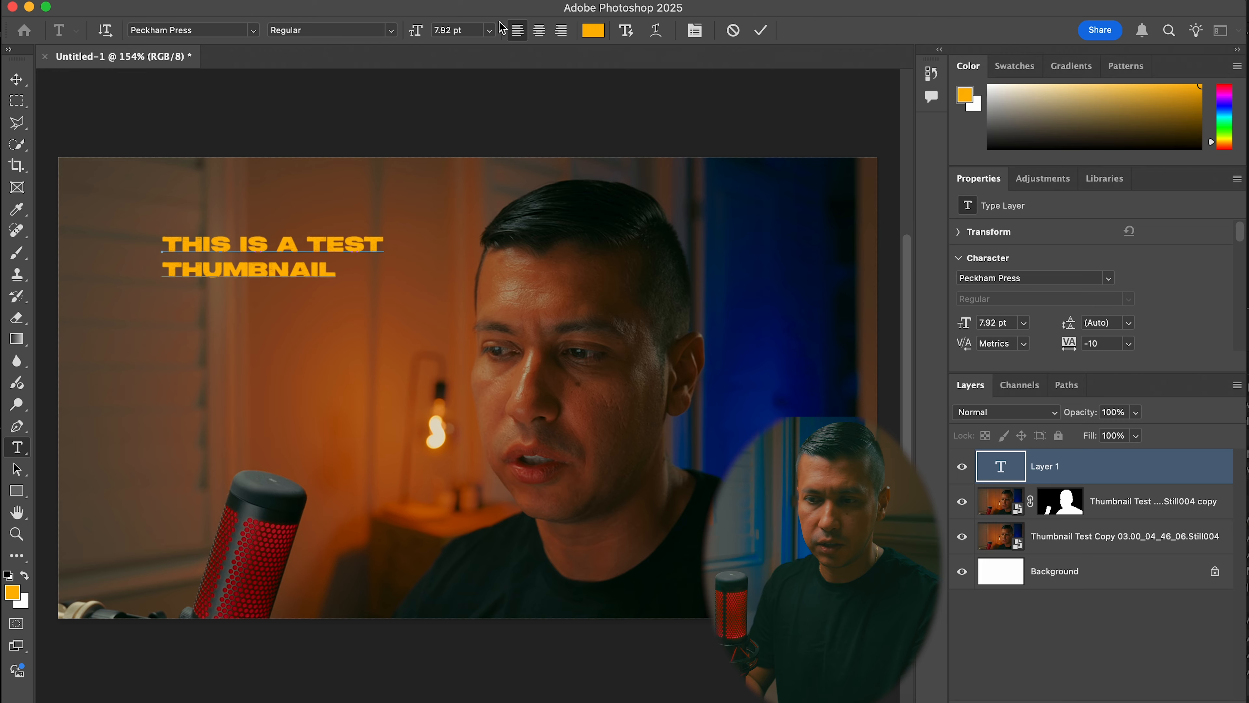
Set the font size of both title lines to 14 pt and commit the text
left_click(490, 33)
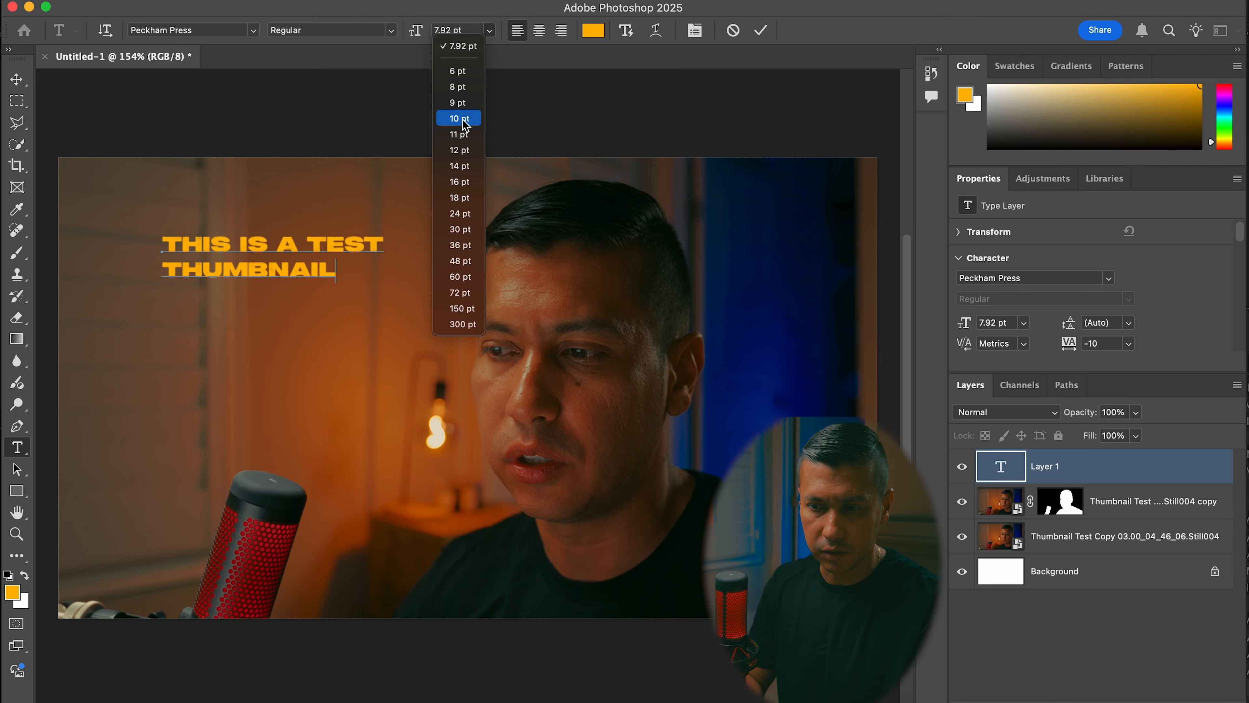
double_click(332, 273)
left_click_drag(334, 273, 143, 237)
left_click(489, 31)
left_click(461, 164)
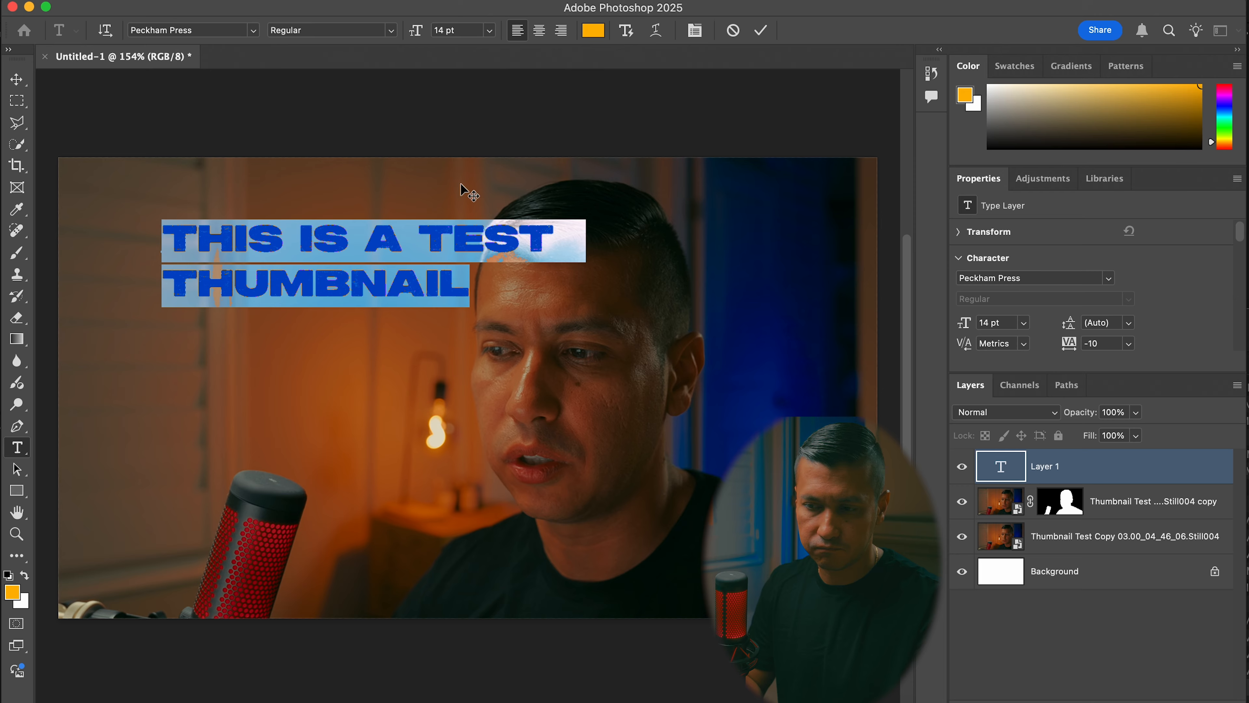
left_click(762, 31)
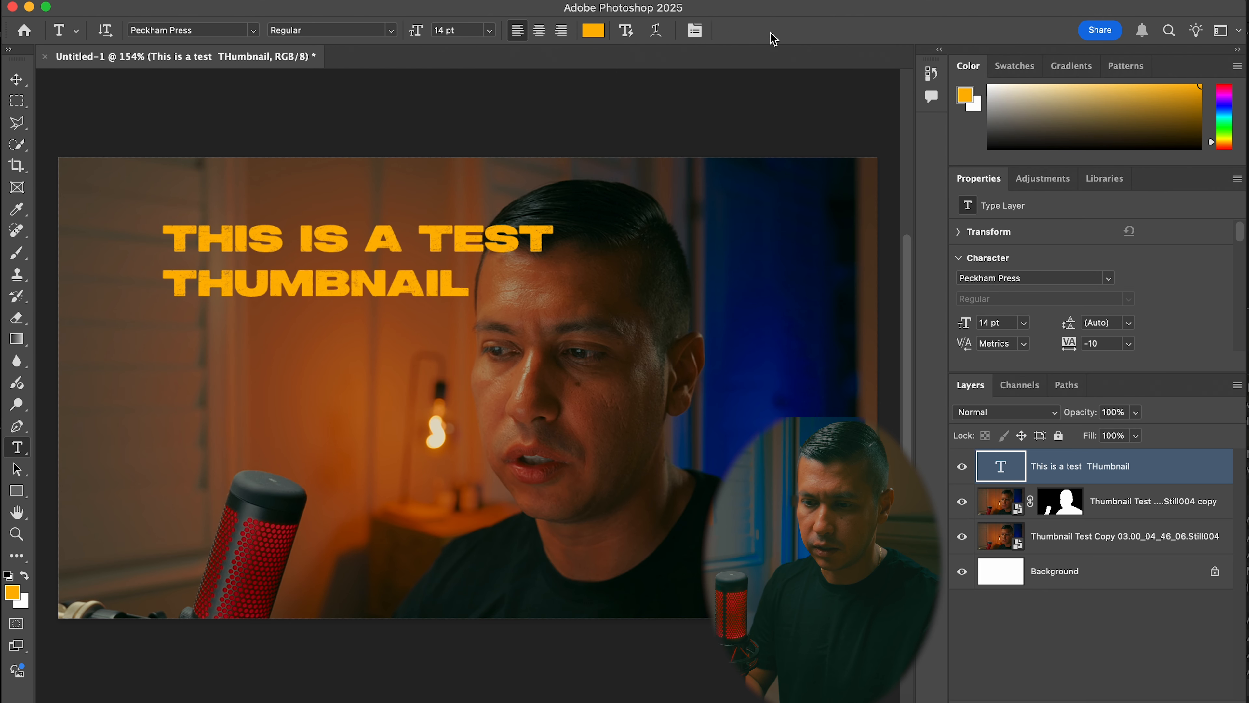
Shift the title left and place its layer beneath the masked still copy, with the final T slightly behind the man's head
key("v")
left_click_drag(392, 257, 338, 252)
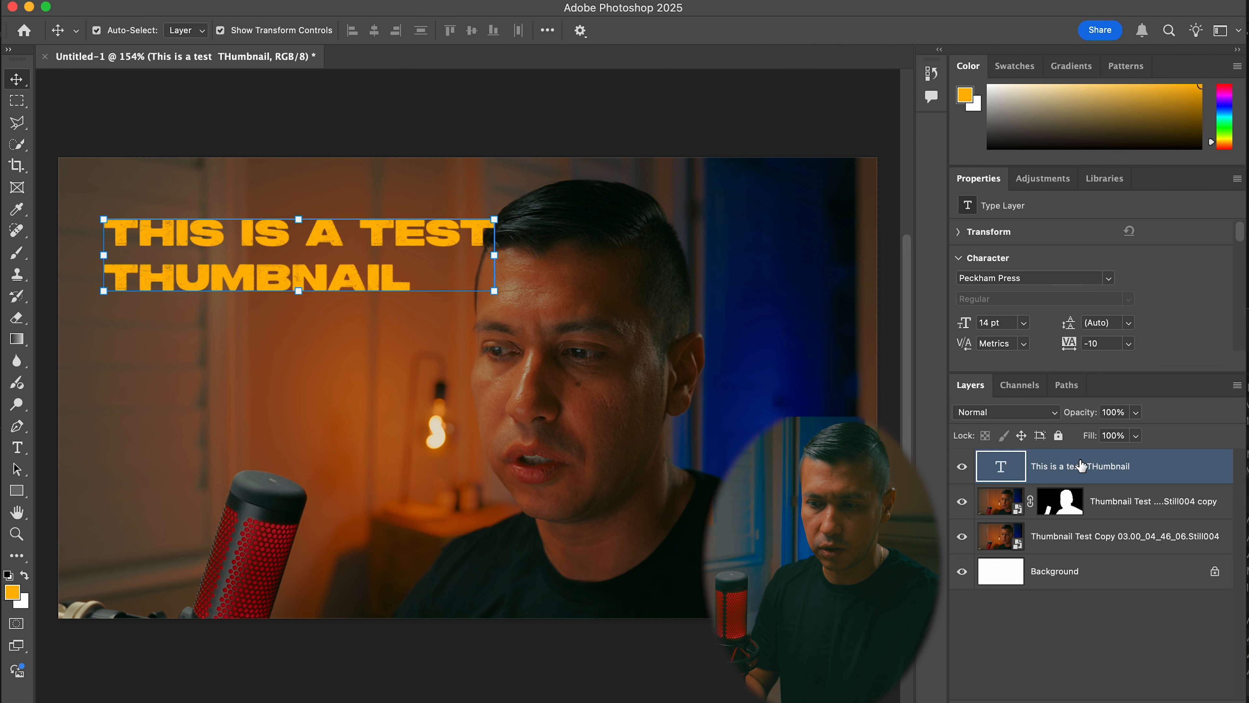
left_click_drag(1086, 471, 1081, 517)
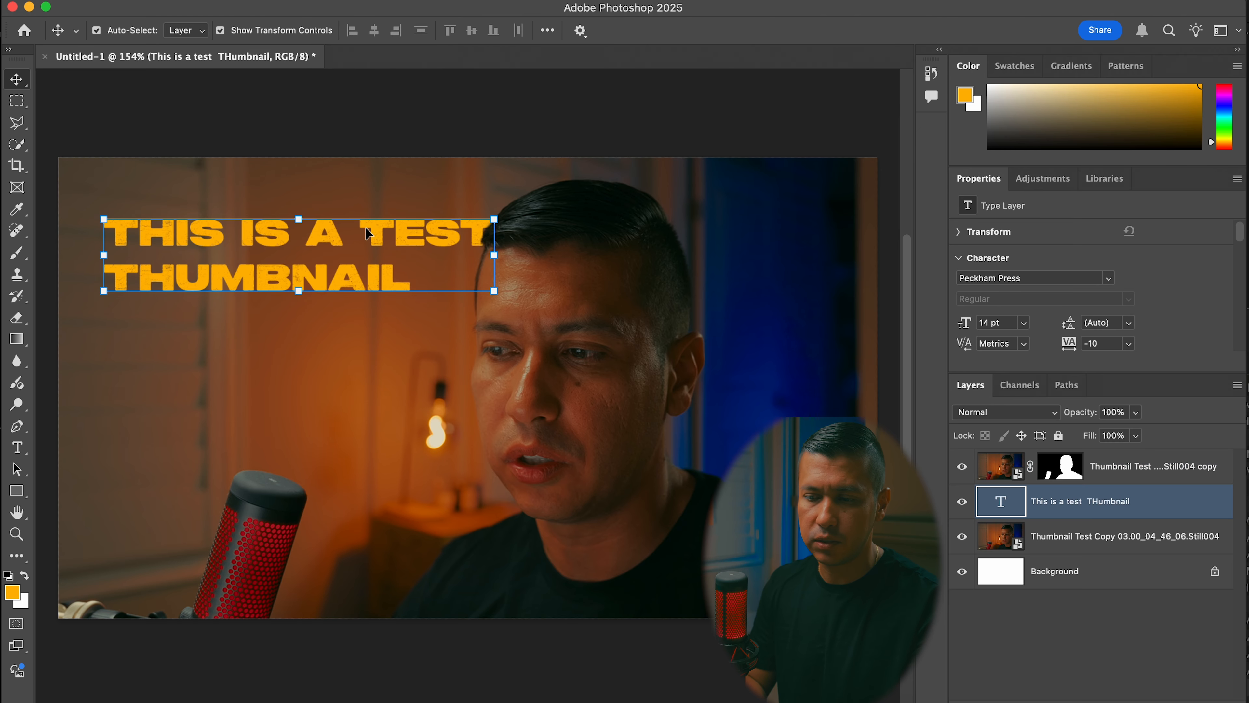
left_click_drag(329, 241, 346, 241)
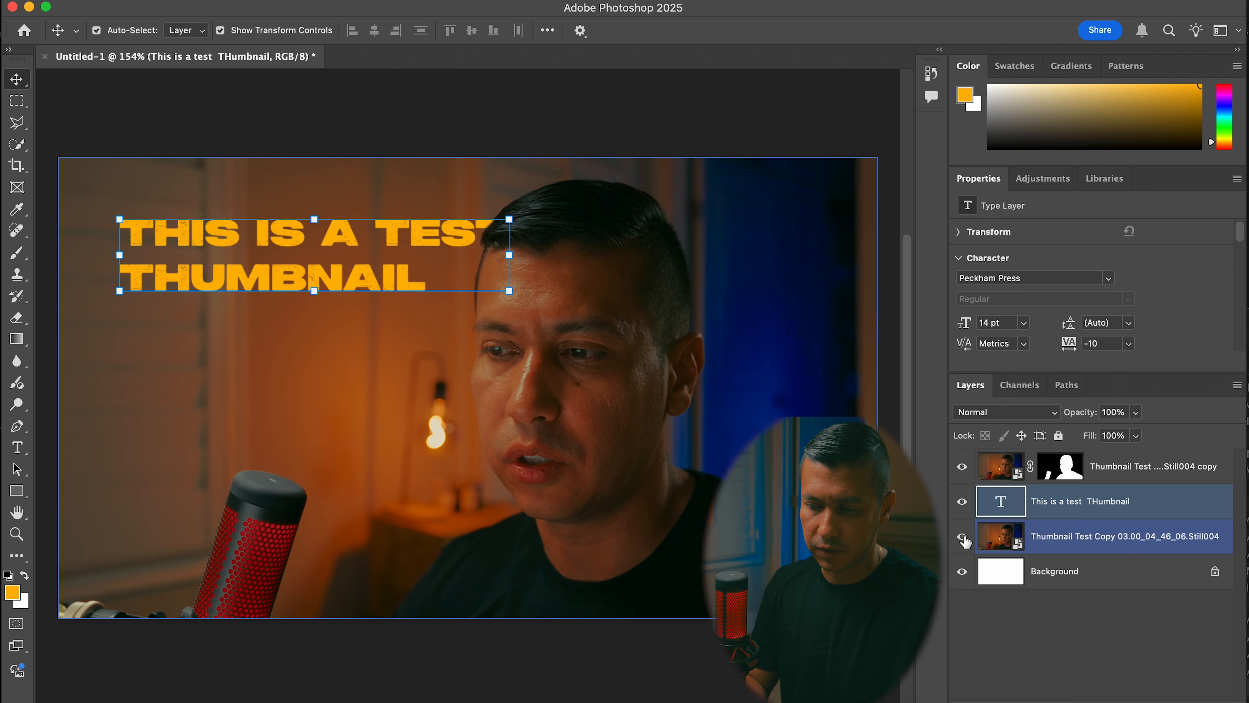
Hide the unmasked still layer to inspect the cut-out subject, and show it again
left_click(964, 538)
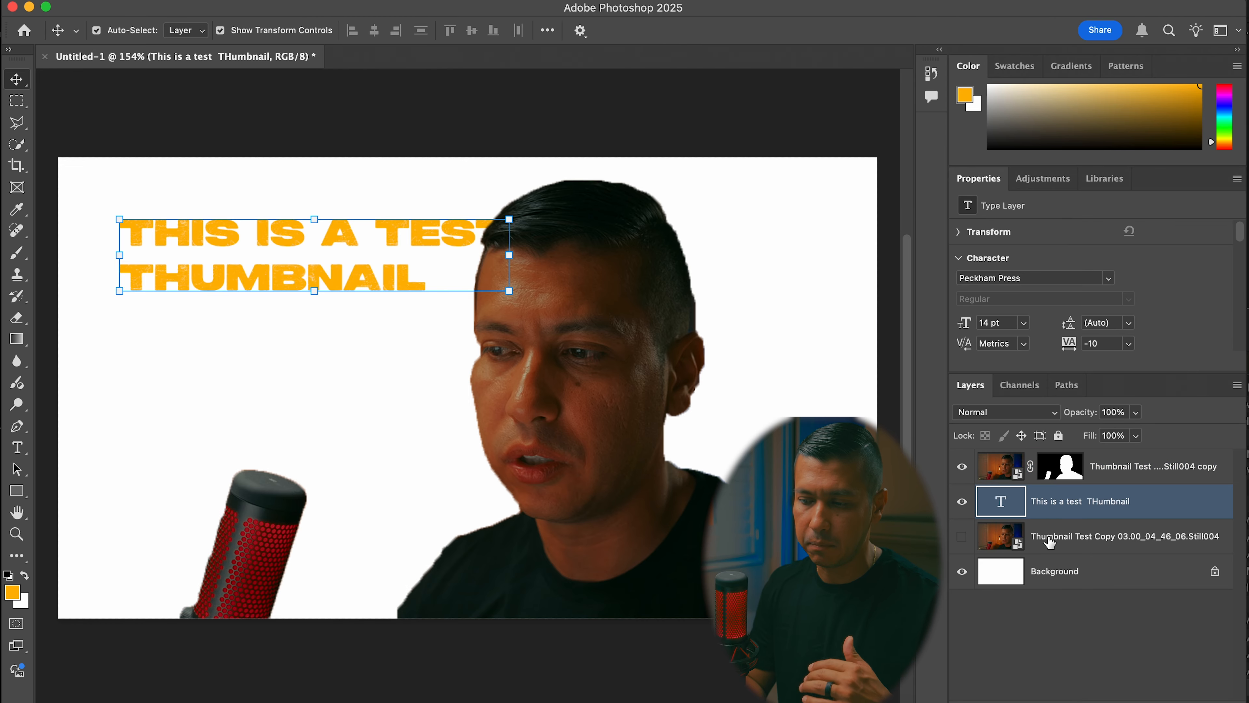
left_click(963, 537)
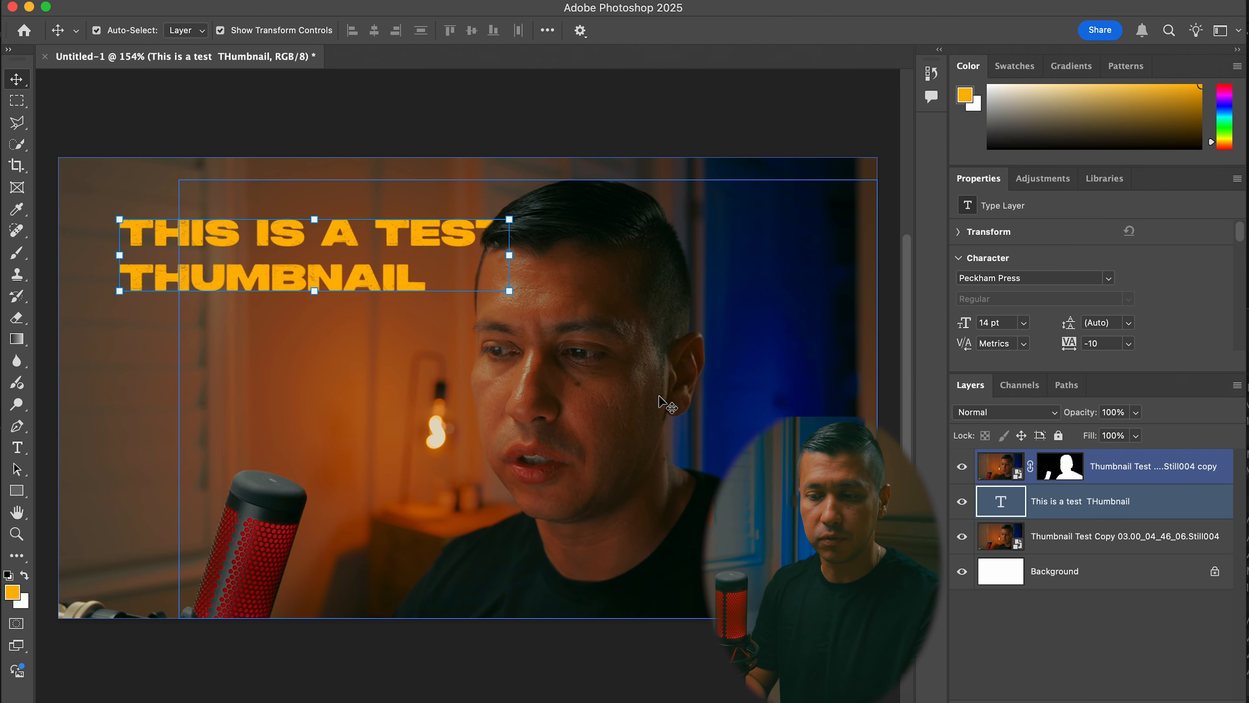
Move the title down to mouth level so it passes behind the man's face and the microphone tip
left_click_drag(262, 252, 263, 252)
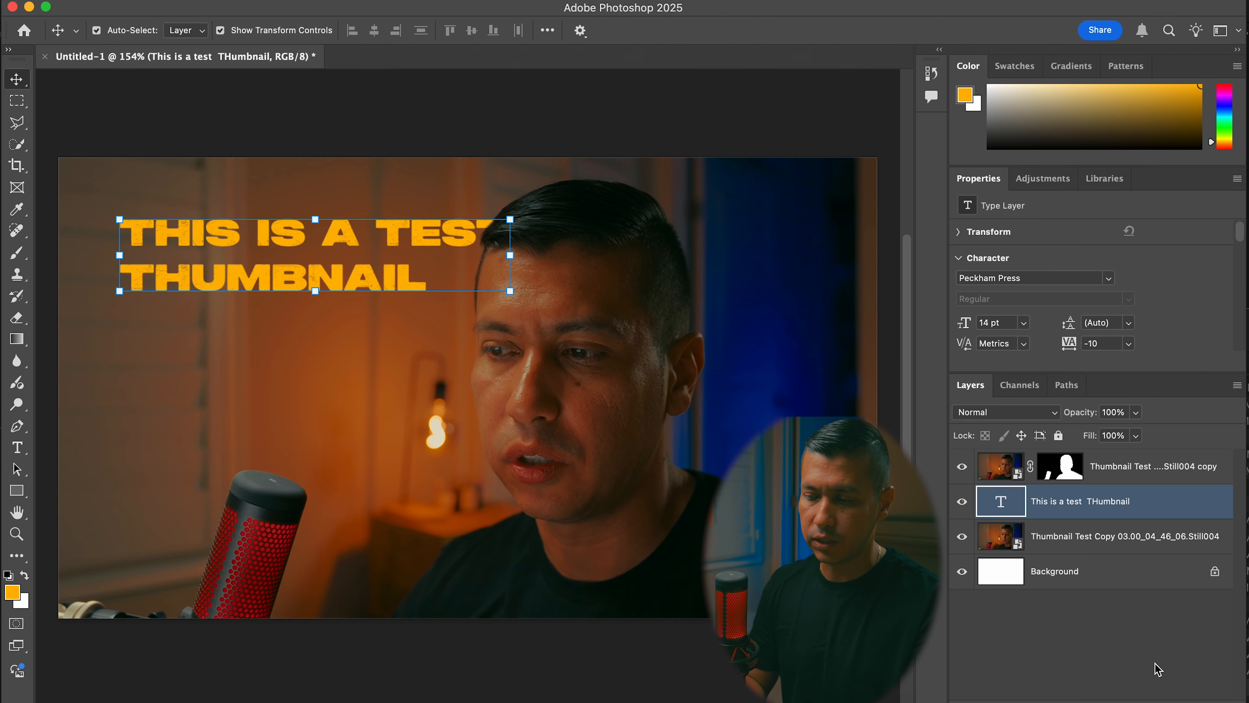
left_click(1122, 682)
left_click_drag(358, 269, 374, 458)
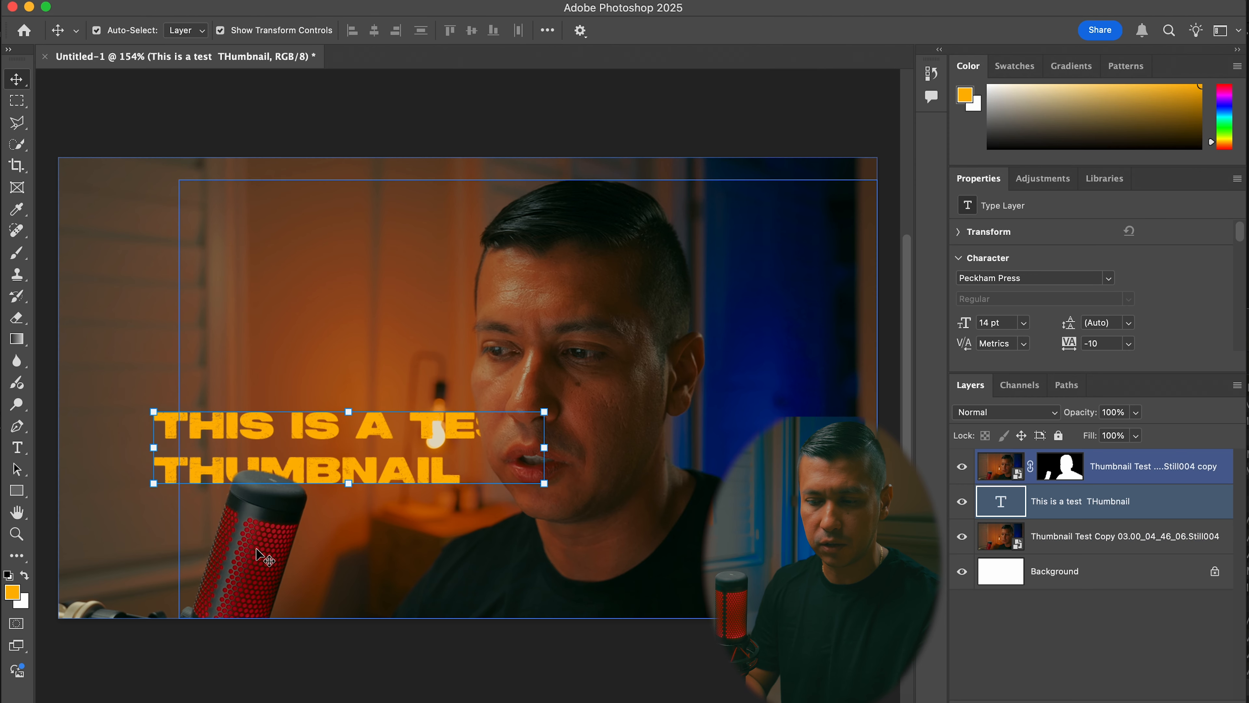
left_click_drag(421, 431, 404, 427)
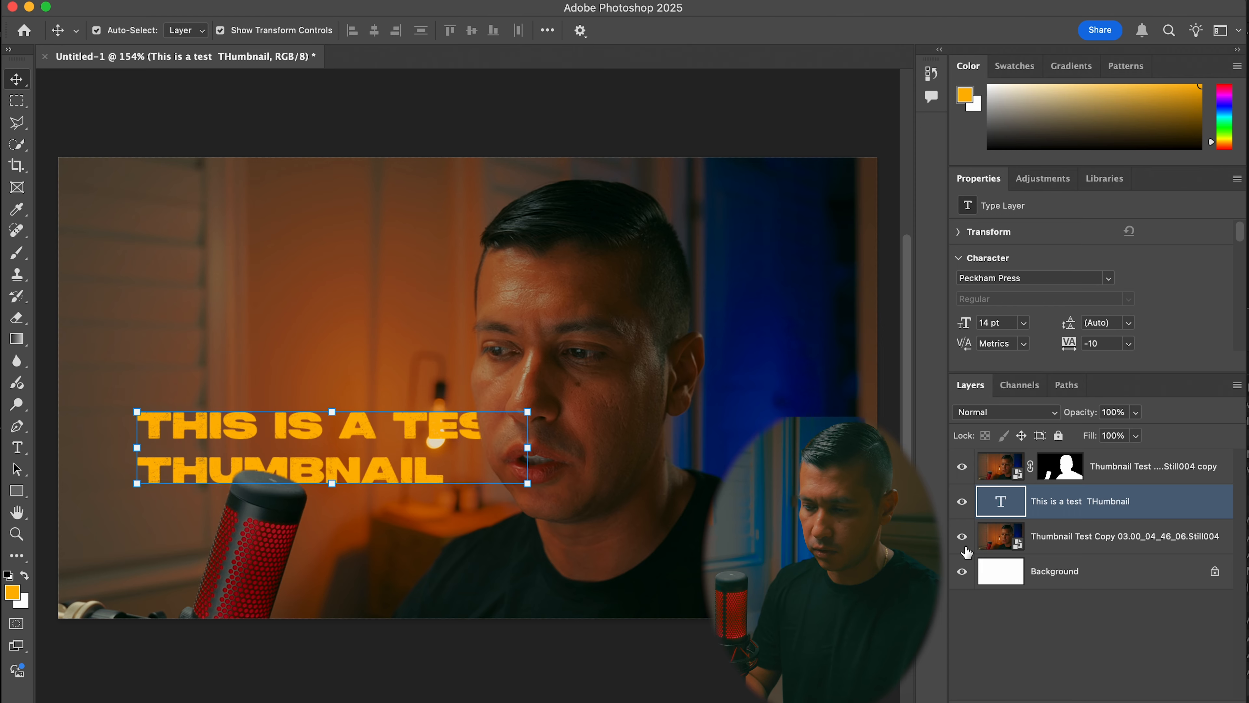
Apply a Drop Shadow to the title layer and shift the title left to about X 78 px, Y 386 px
right_click(1091, 501)
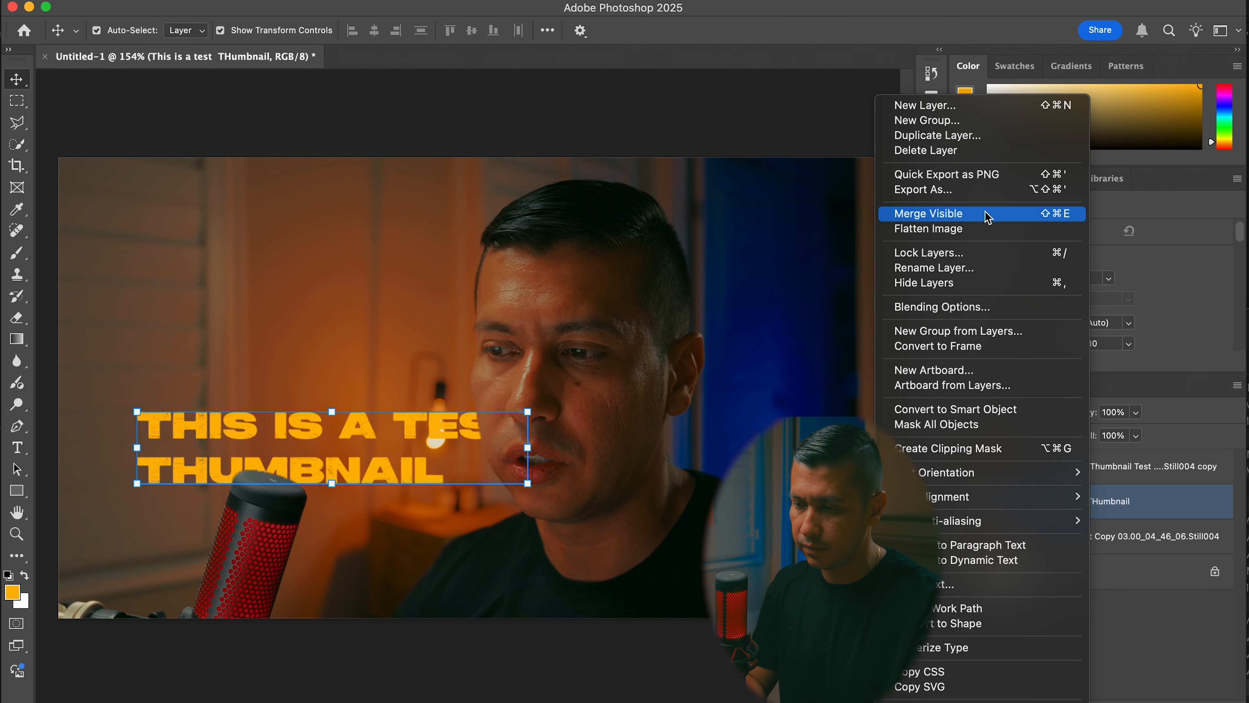
left_click(935, 306)
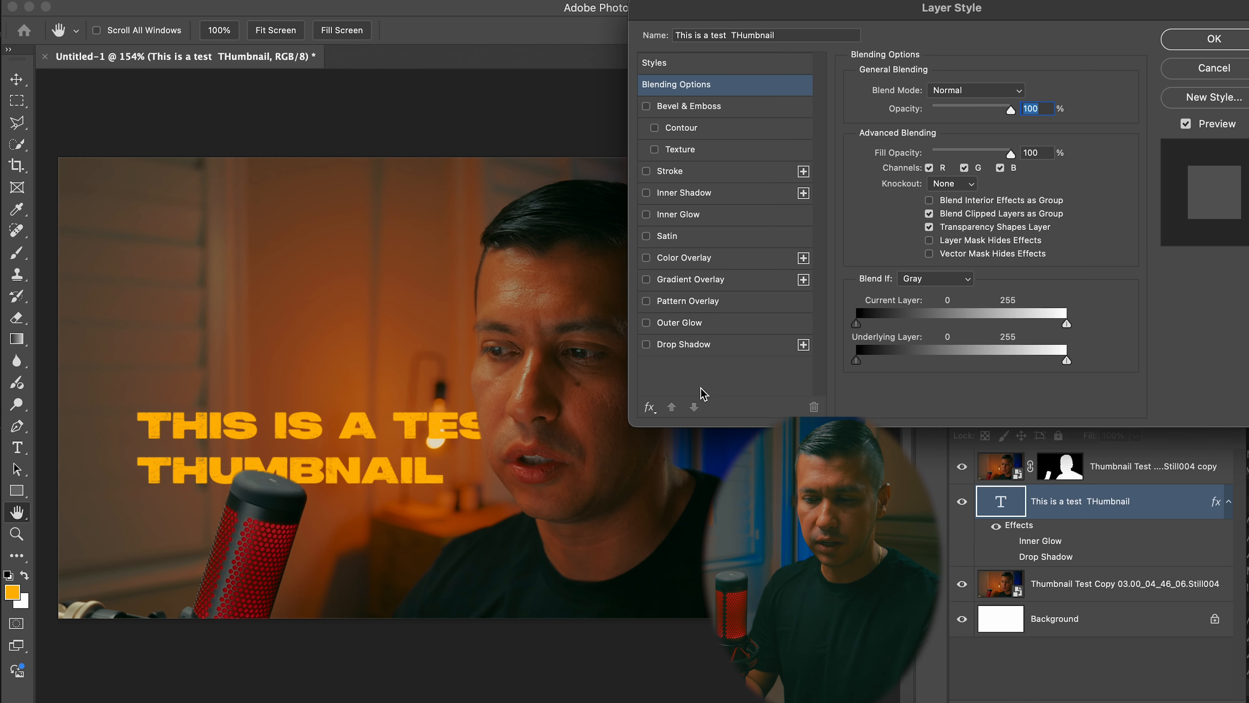
left_click(647, 345)
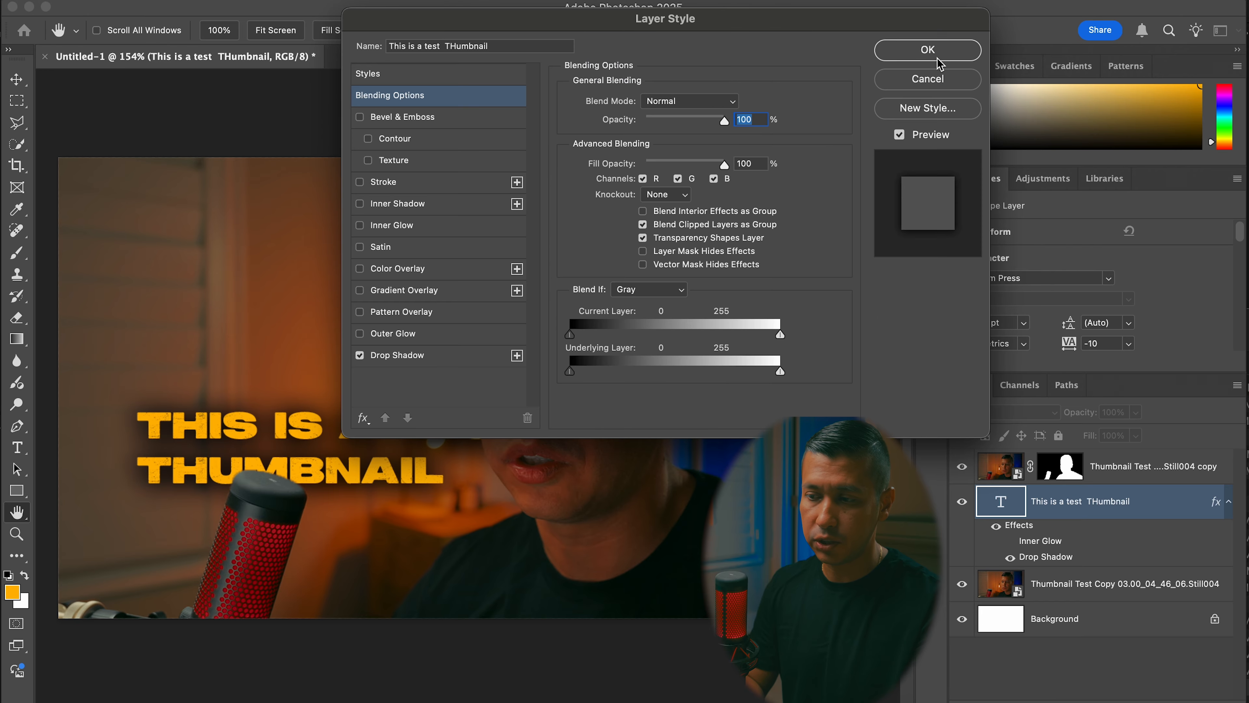
key("Return")
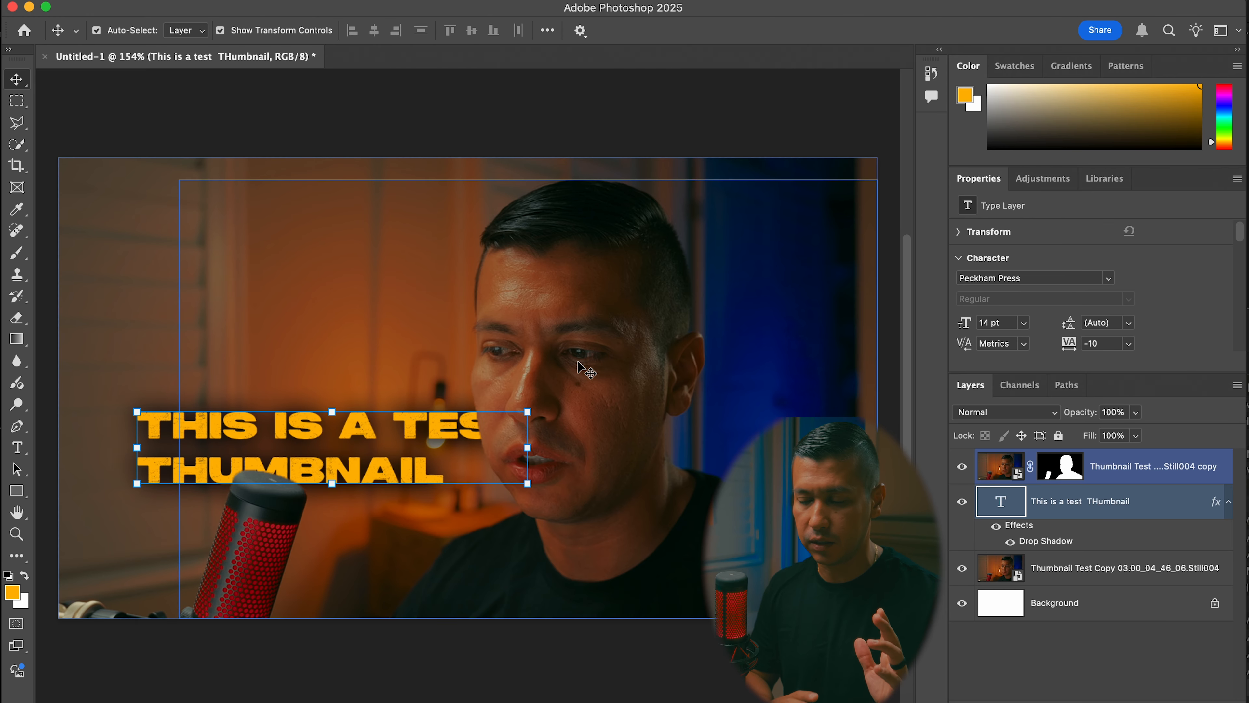
left_click_drag(431, 432, 403, 429)
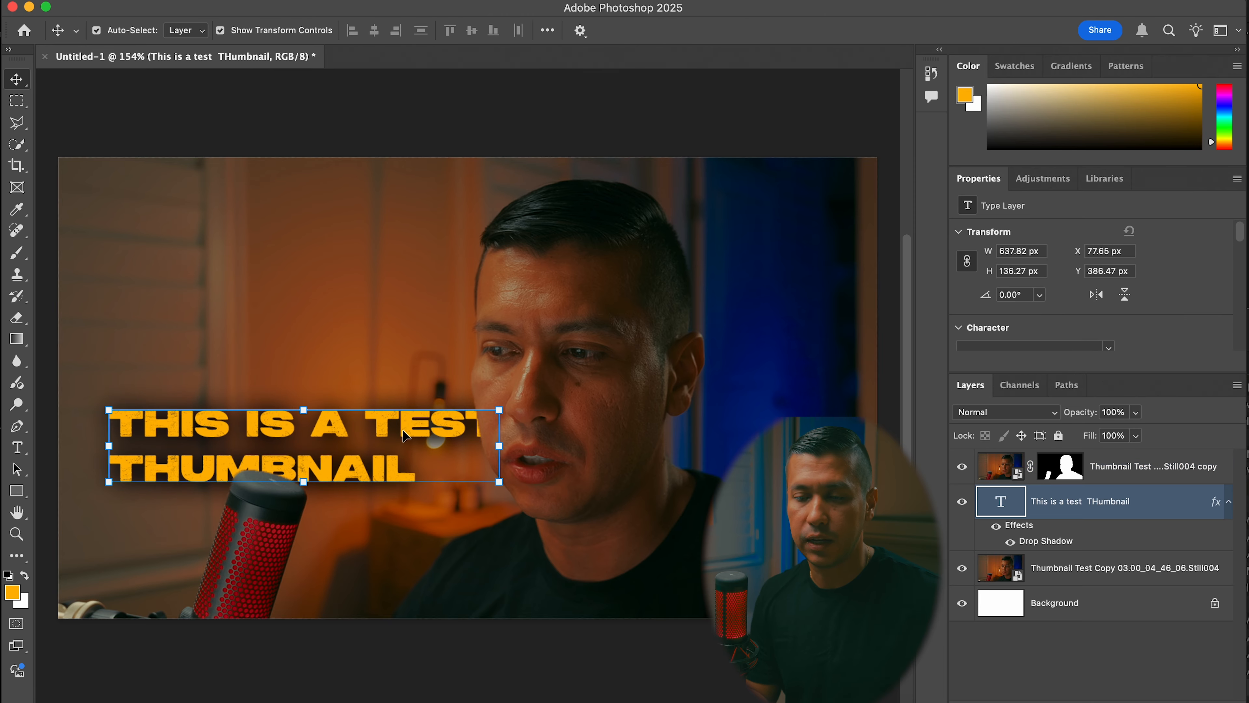
Export the thumbnail as a 1280 x 720 px PNG at 100% scale, saved as Untitled-1.png in Downloads
left_click(151, 0)
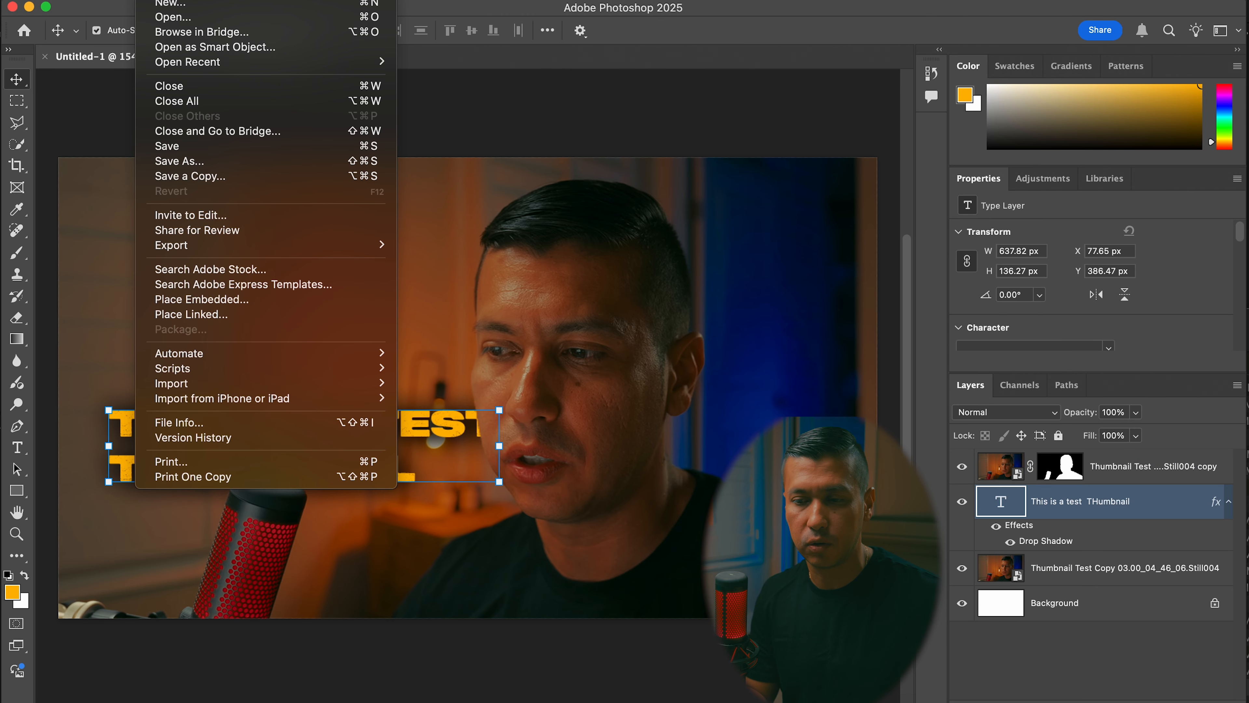
mouse_move(305, 245)
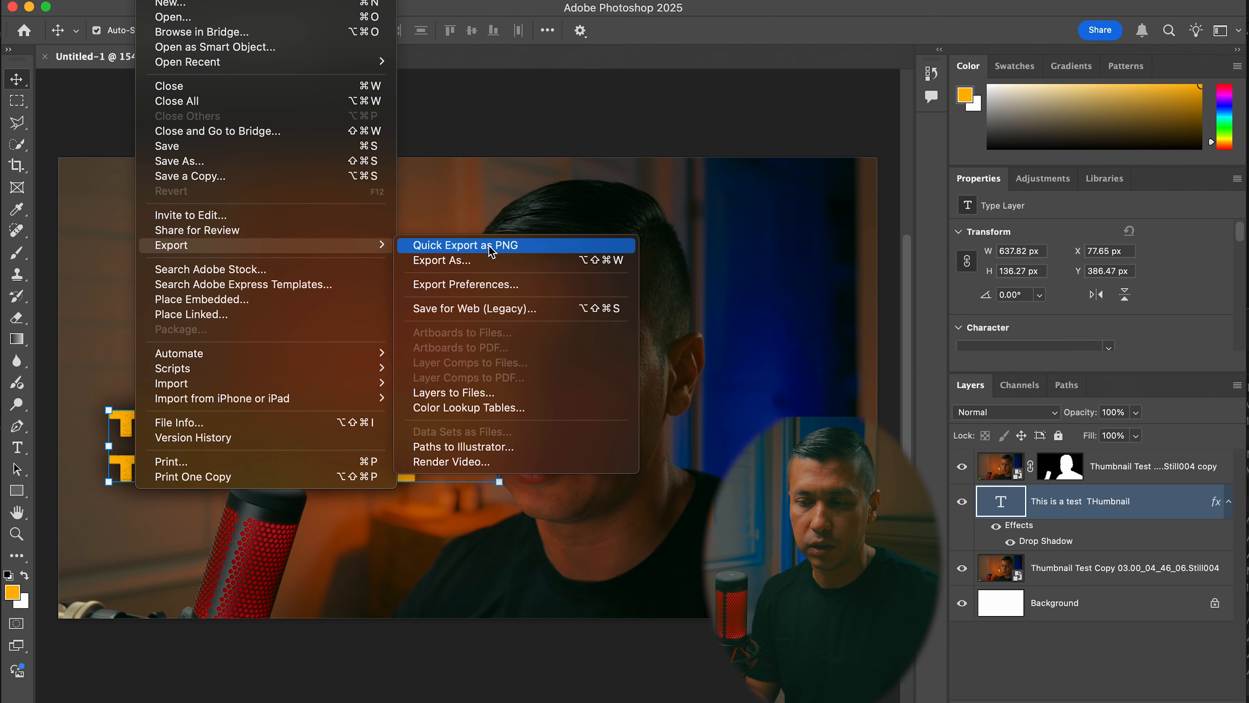
left_click(492, 260)
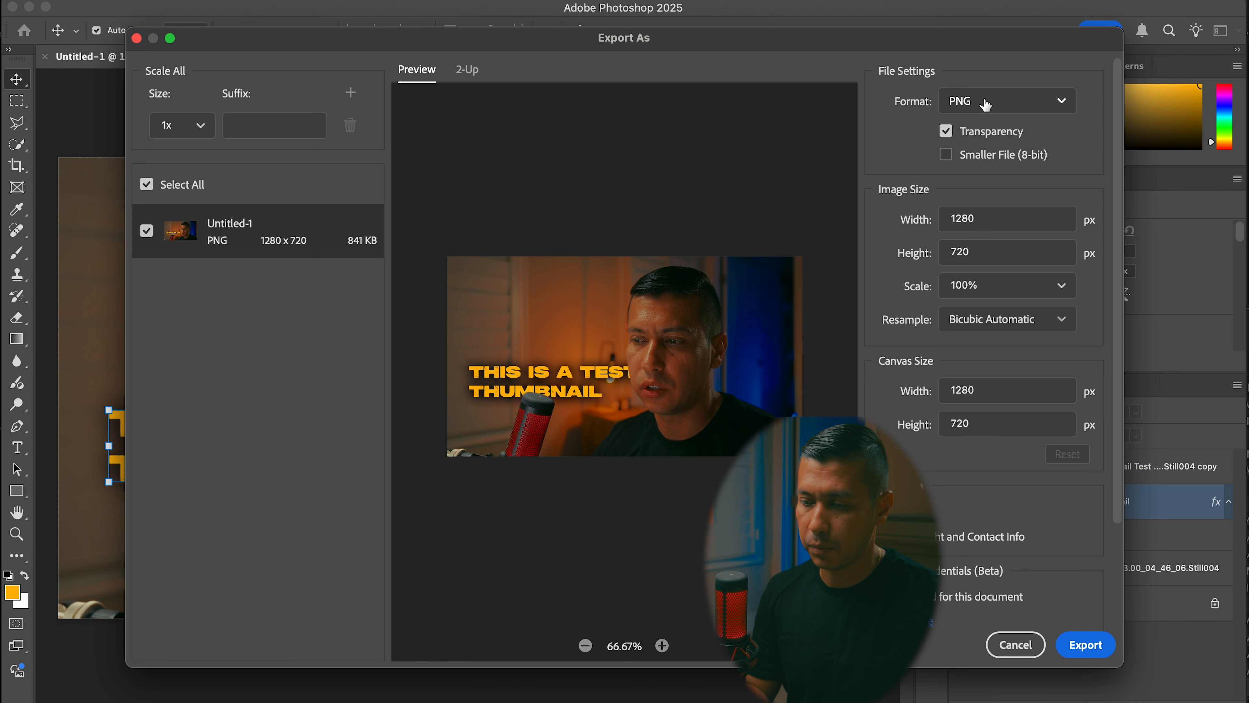
left_click(1086, 646)
left_click(248, 143)
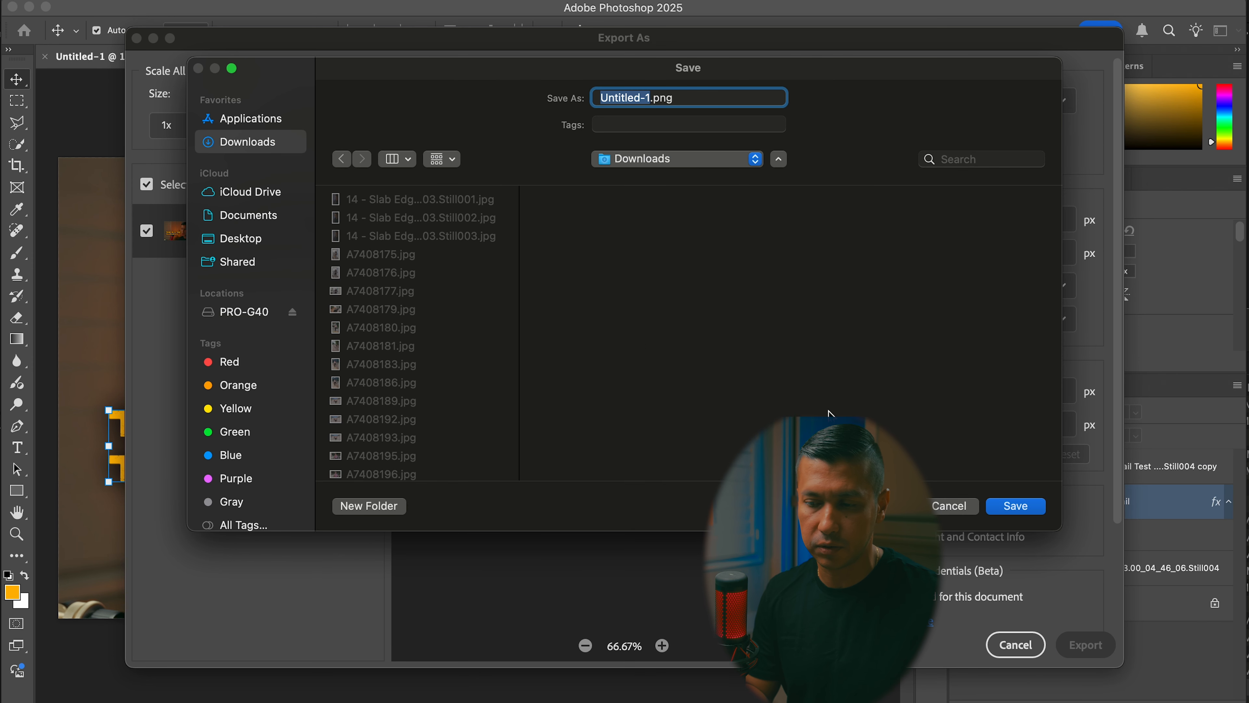
left_click(1015, 506)
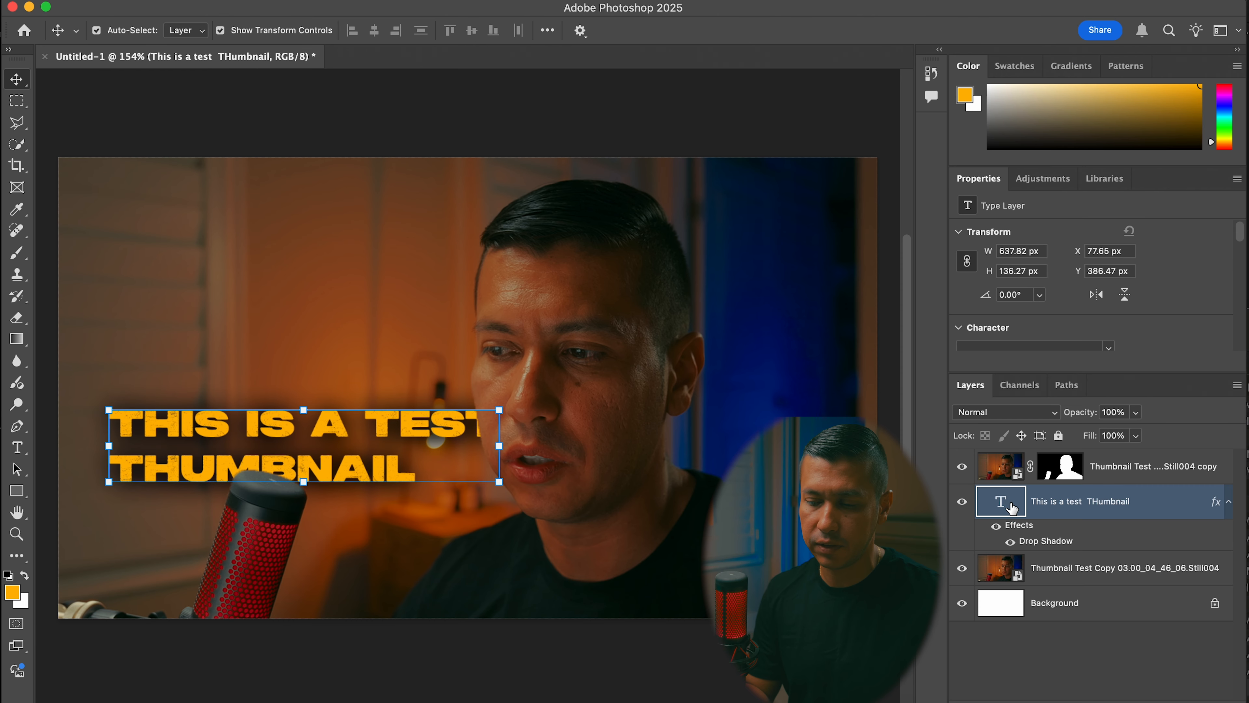
left_click(296, 701)
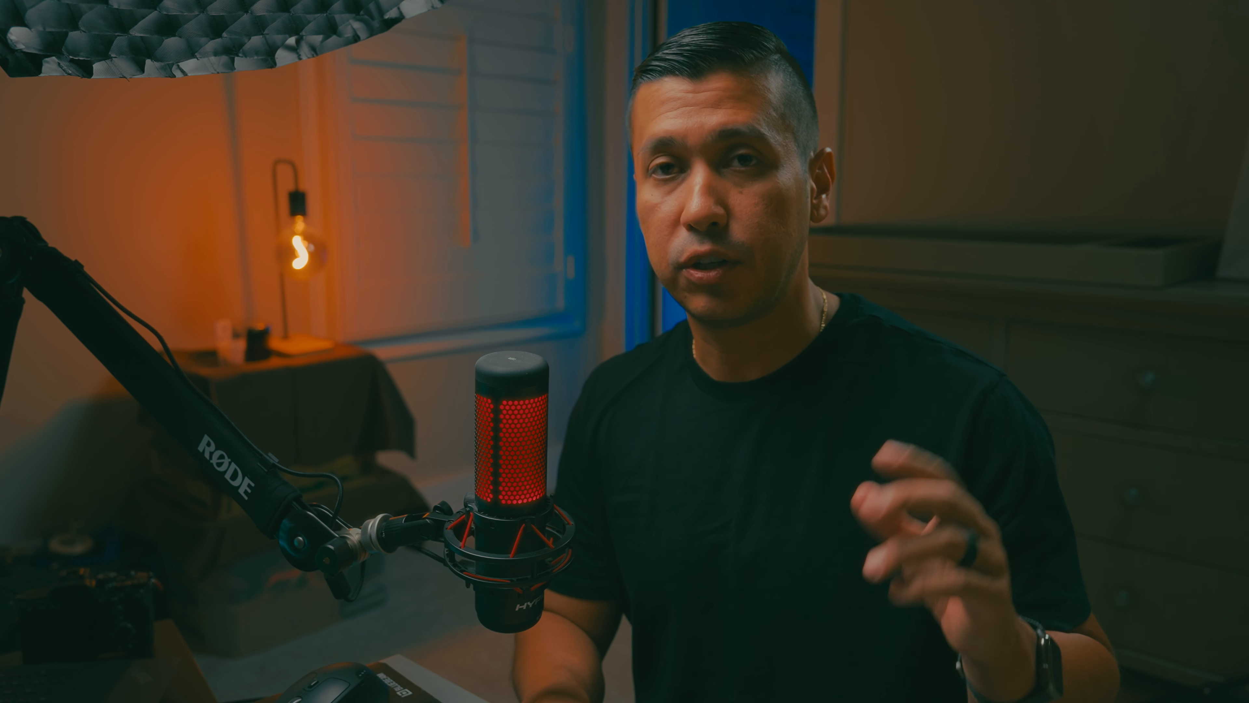